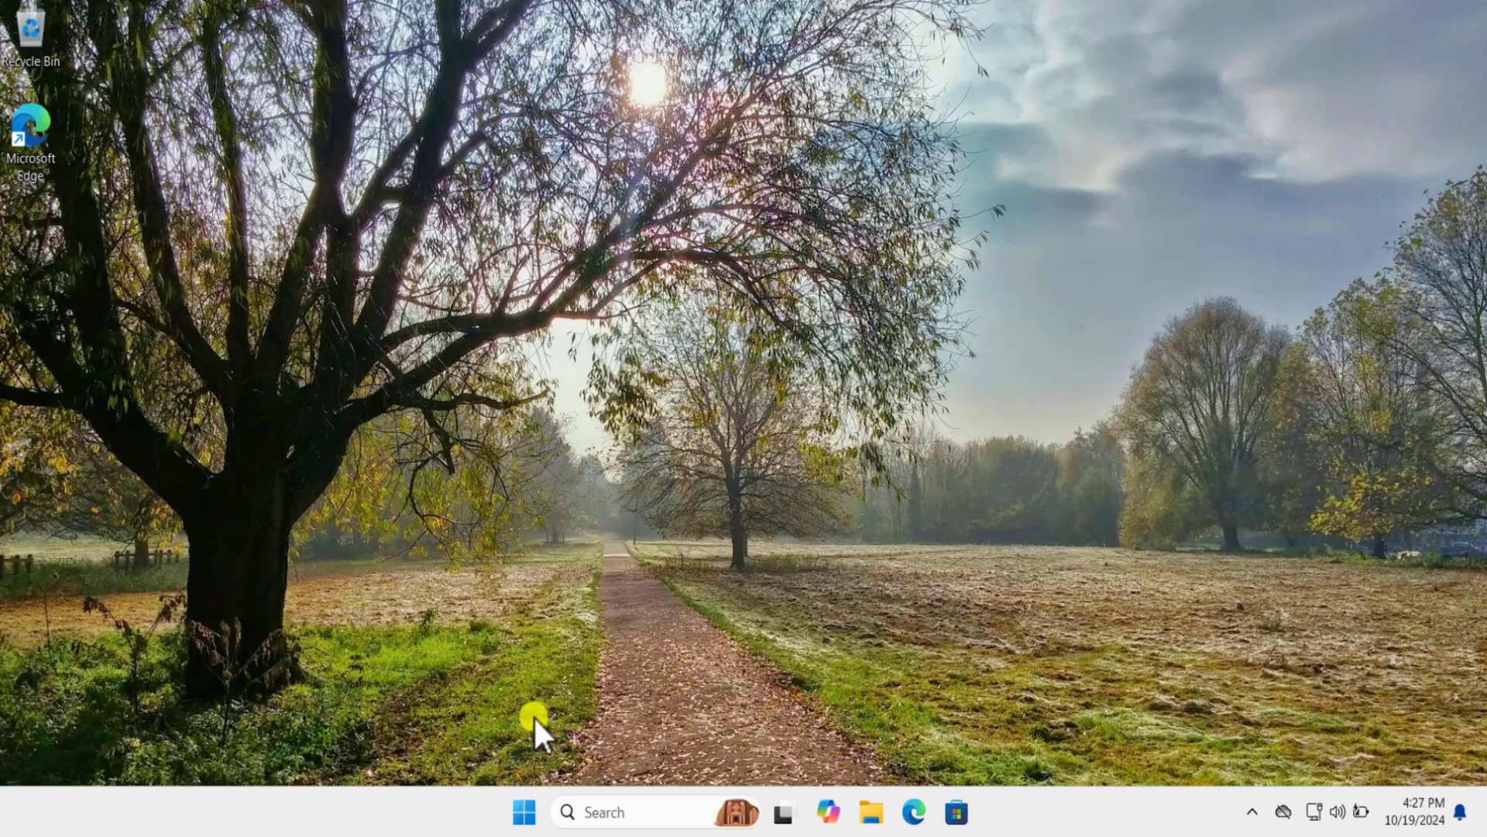
Step: Check that the Volume mixer lists Microphone (High Definition Audio Device) as the input, then close Settings
left_click(526, 811)
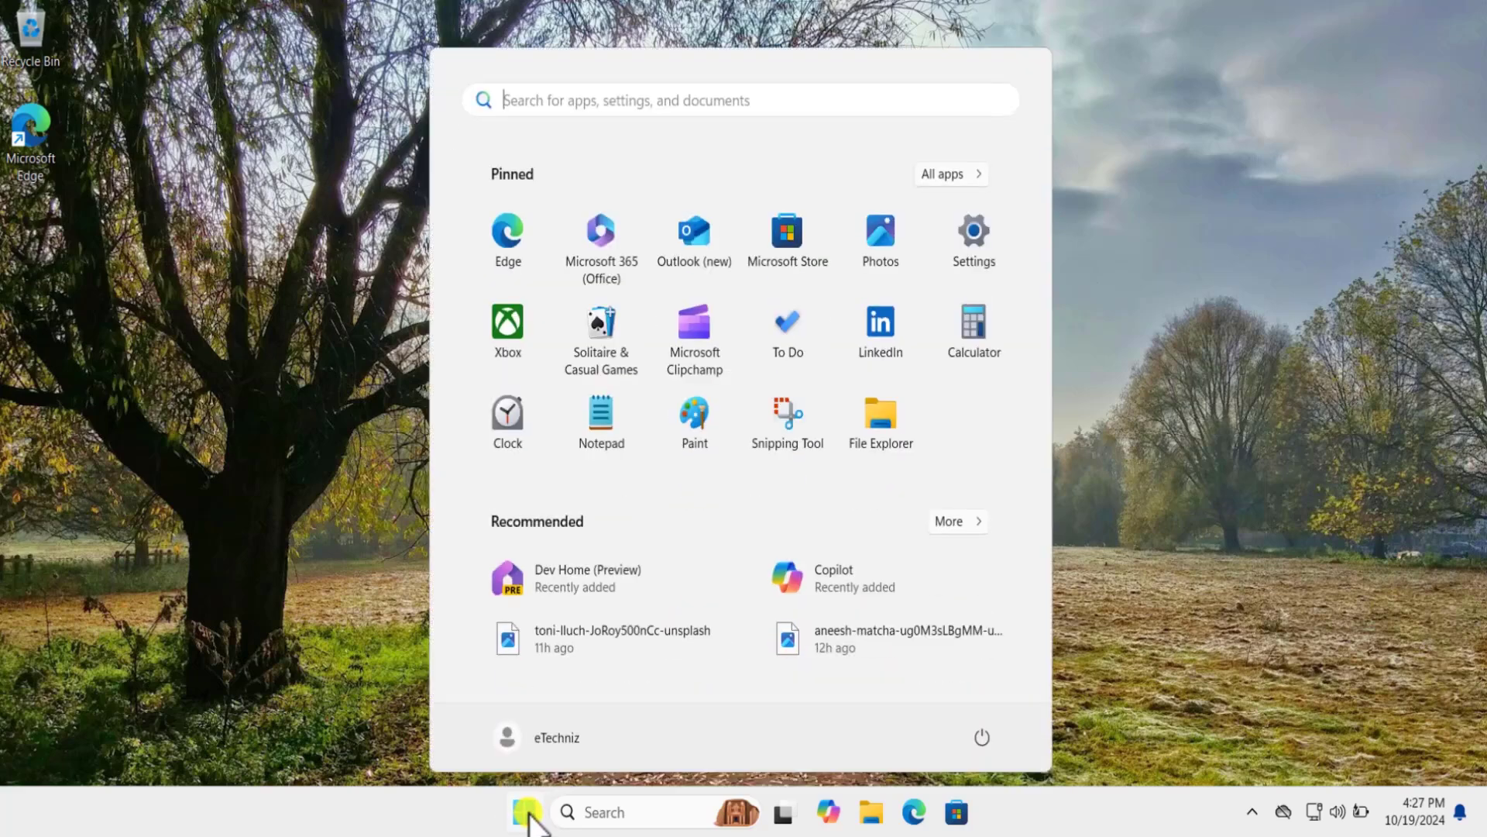
left_click(986, 234)
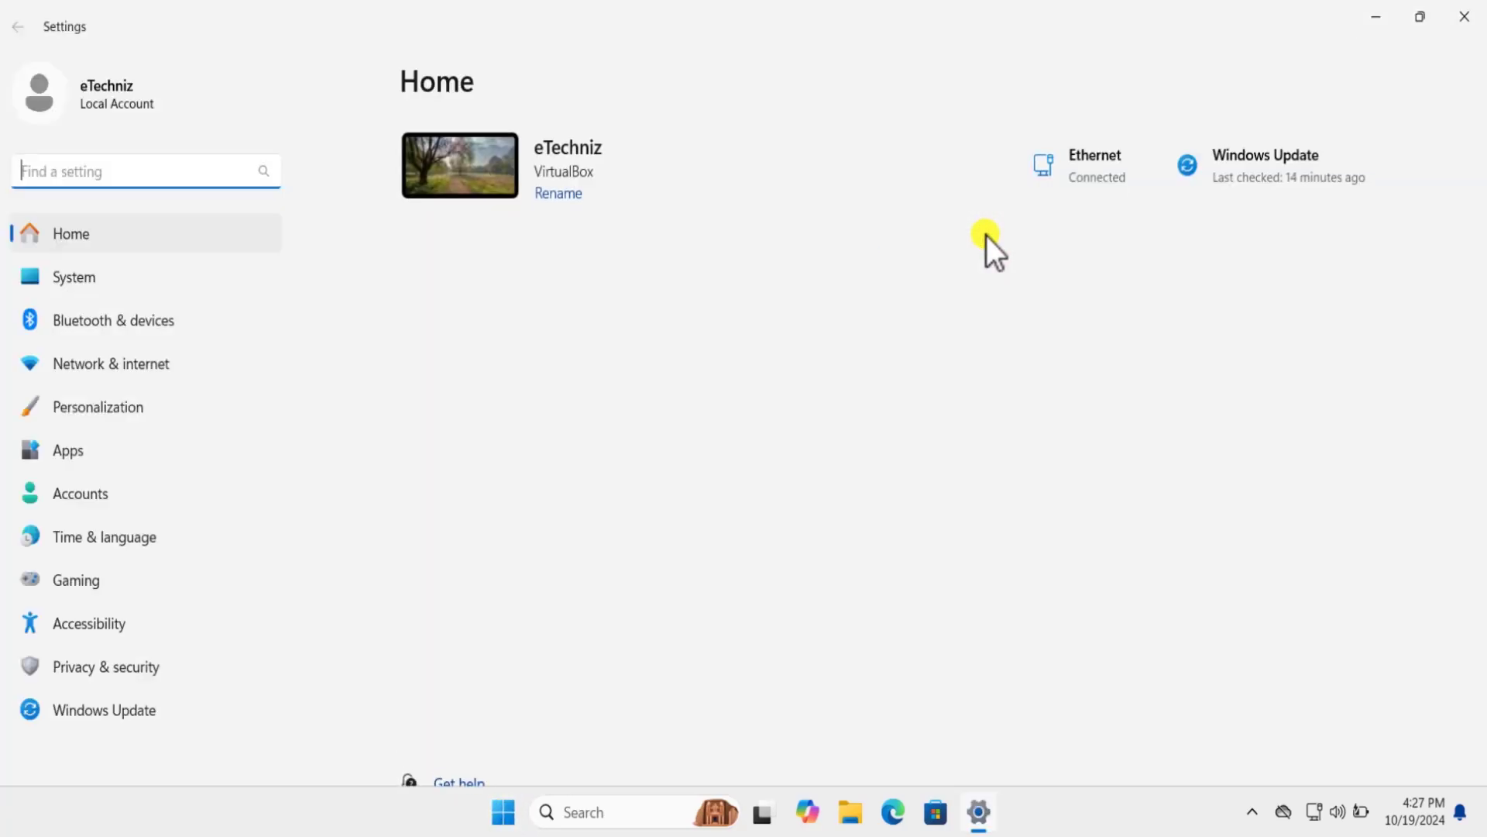
left_click(123, 285)
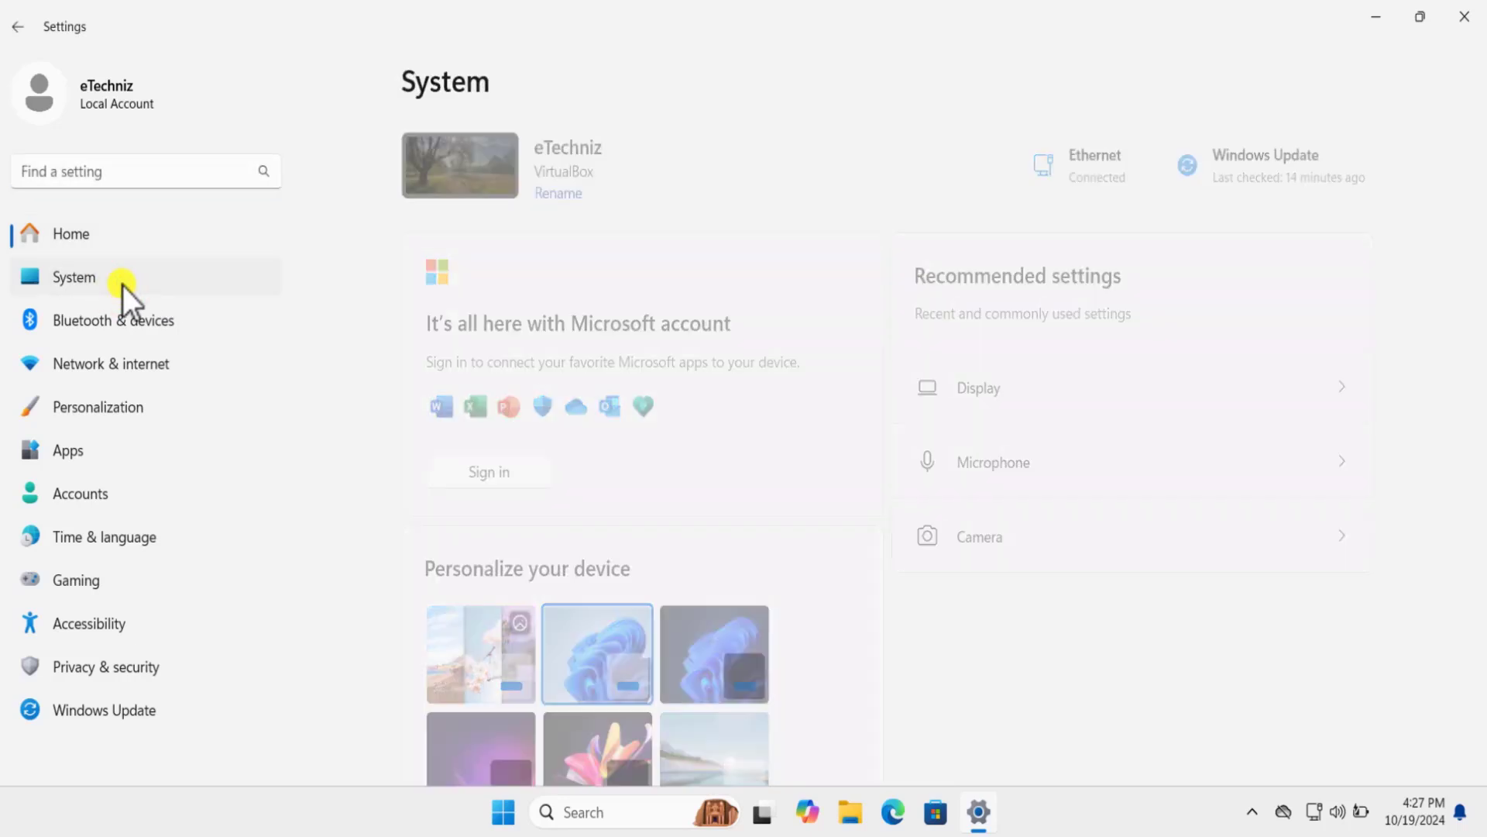
left_click(1328, 364)
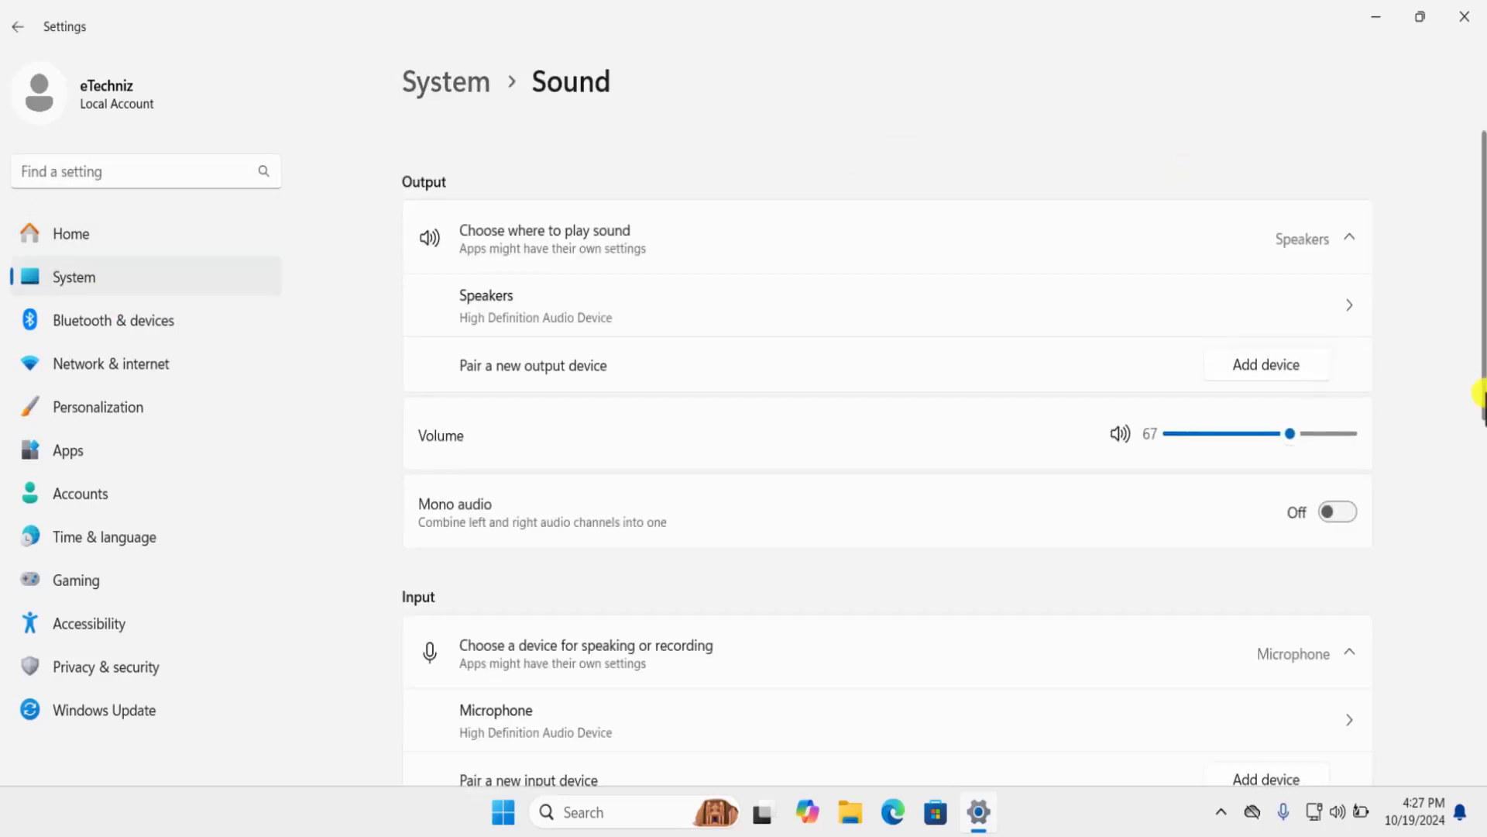
scroll(1446, 399, "down", 10)
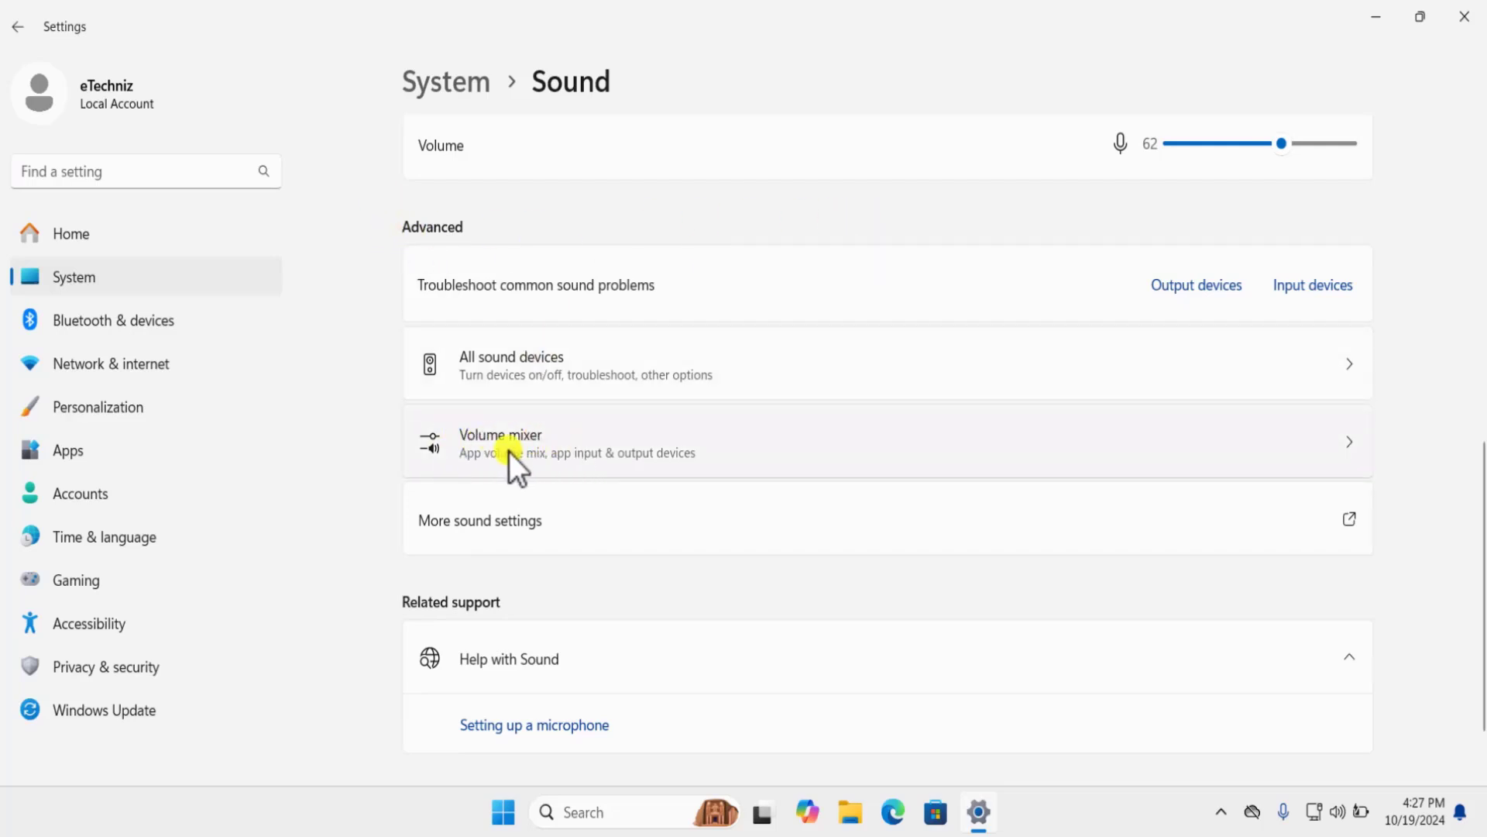
left_click(1350, 440)
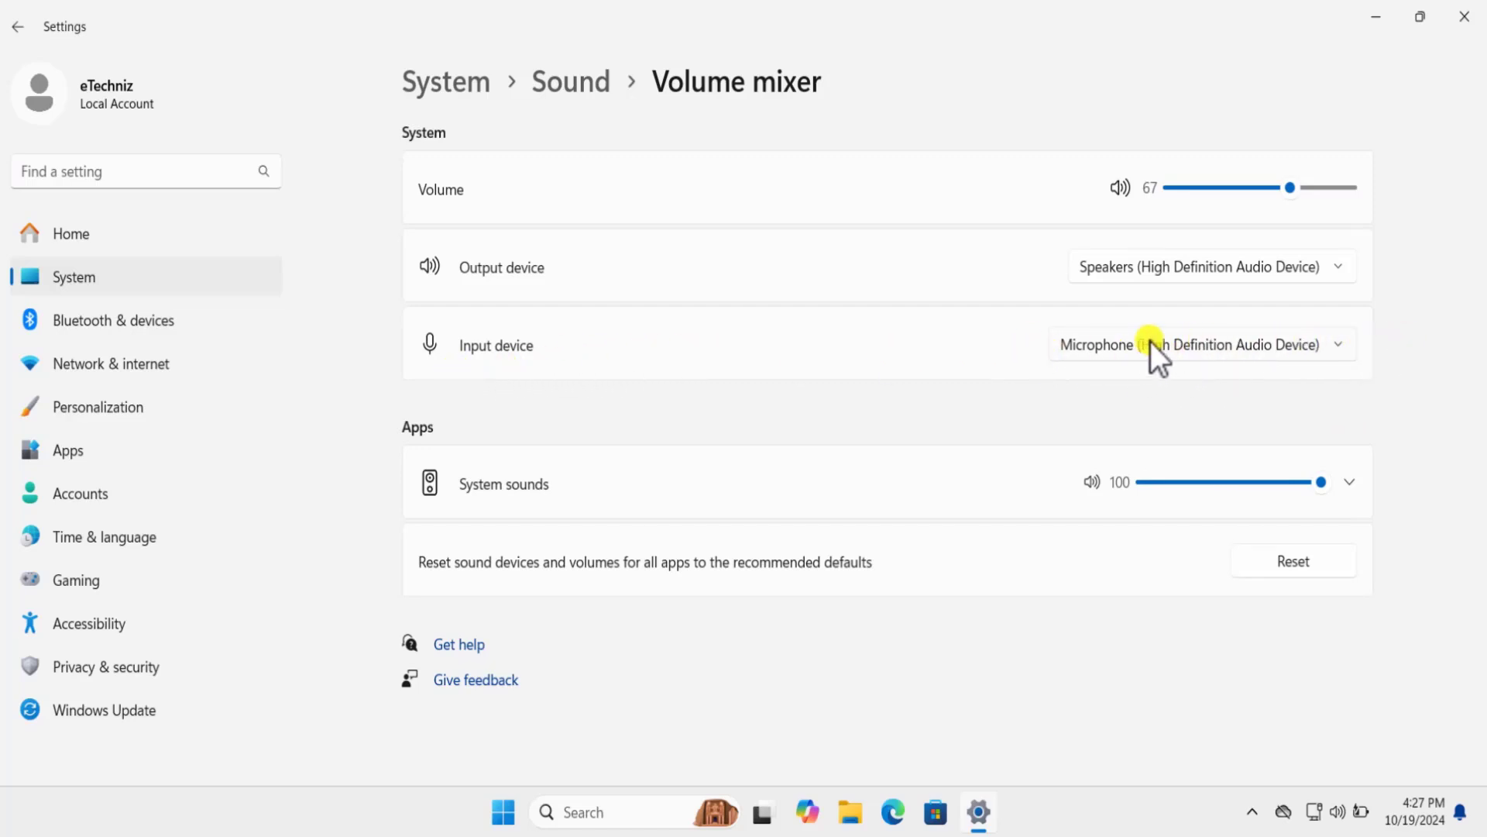
left_click(1341, 348)
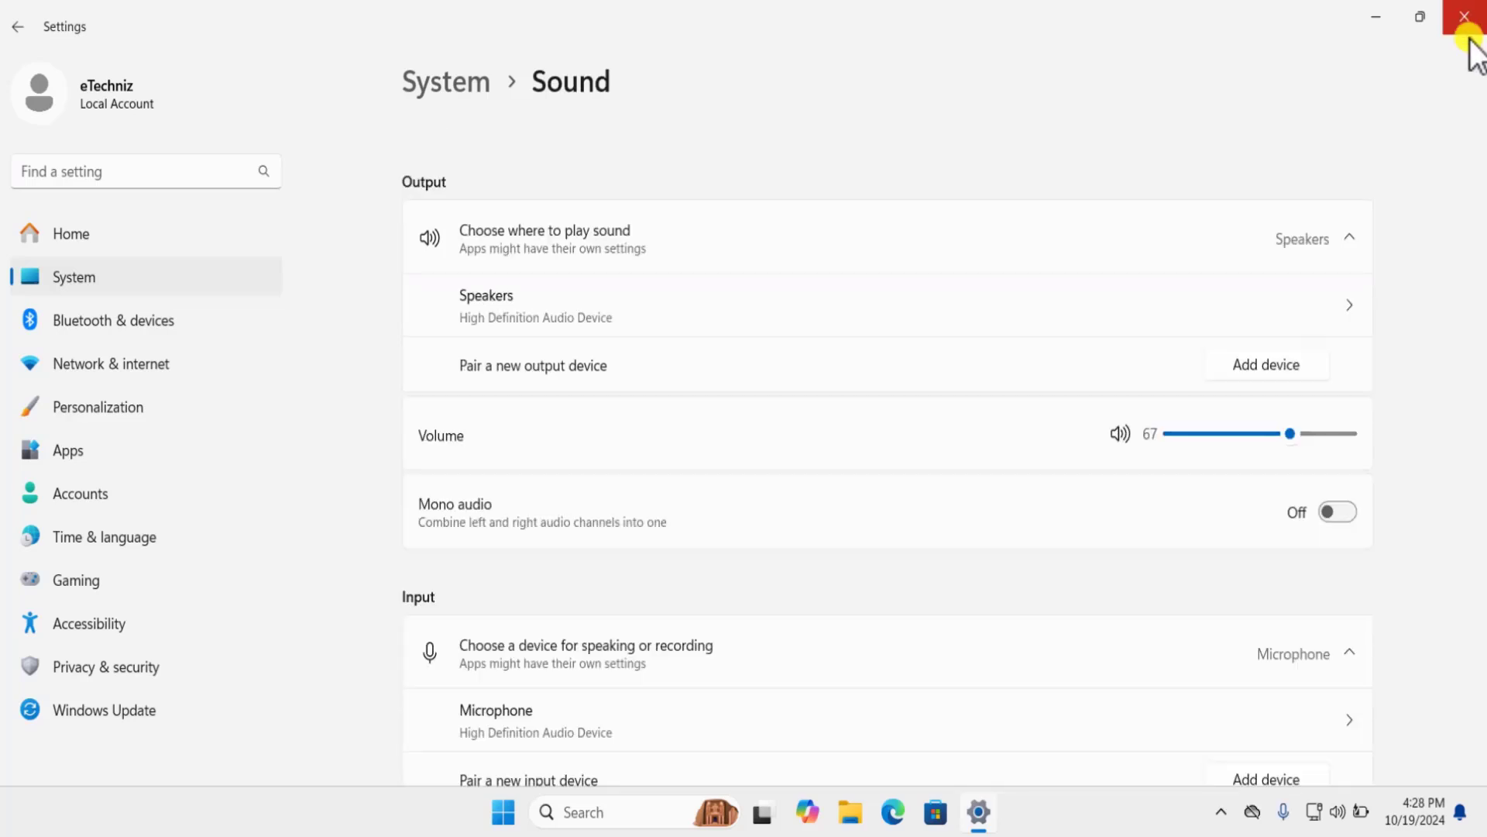
left_click(1466, 16)
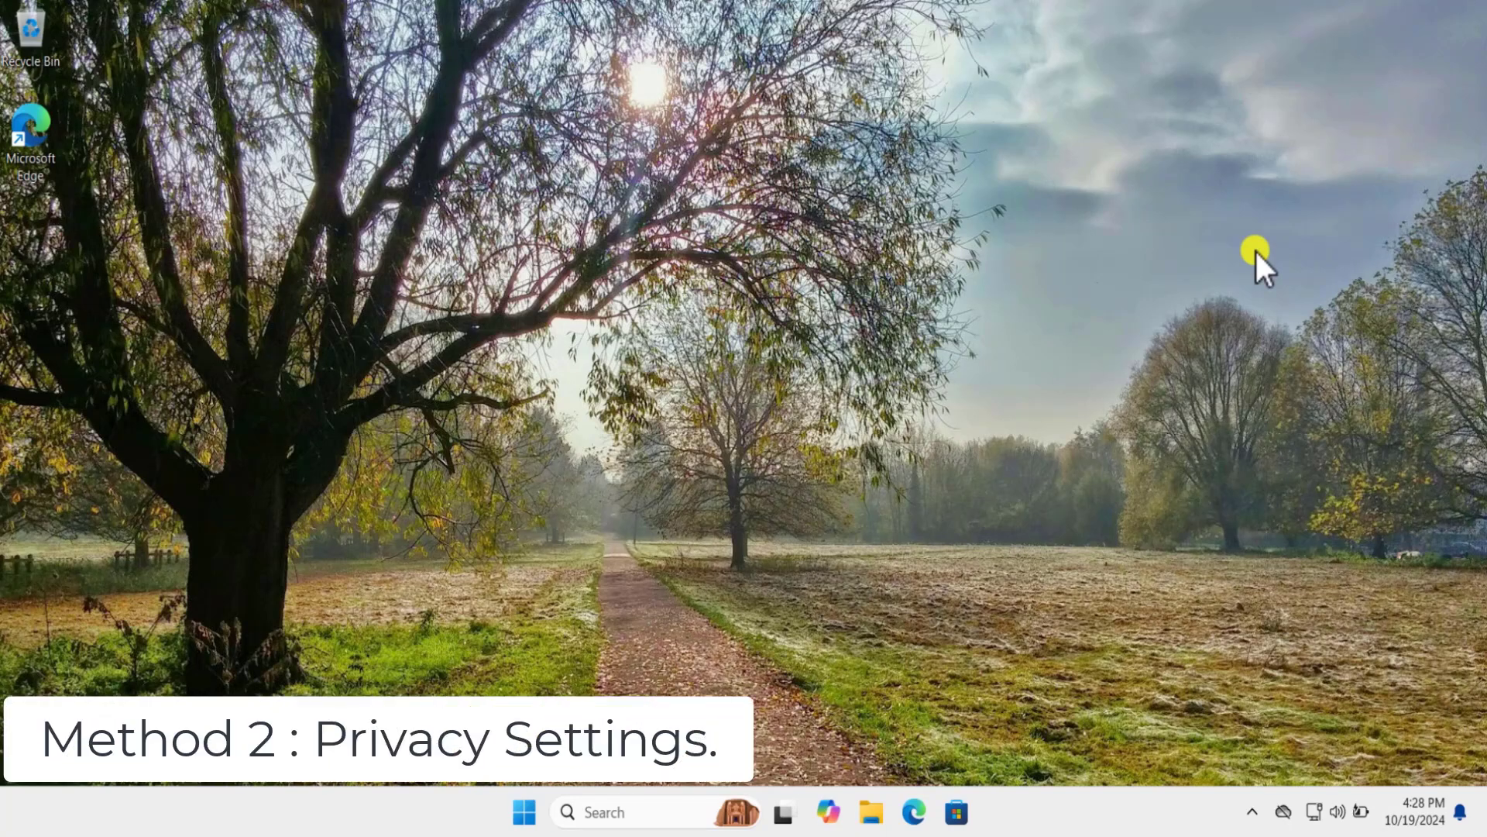
Step: Review the Privacy & security microphone access toggles, switch Sound Recorder off, and close Settings
left_click(525, 810)
left_click(968, 234)
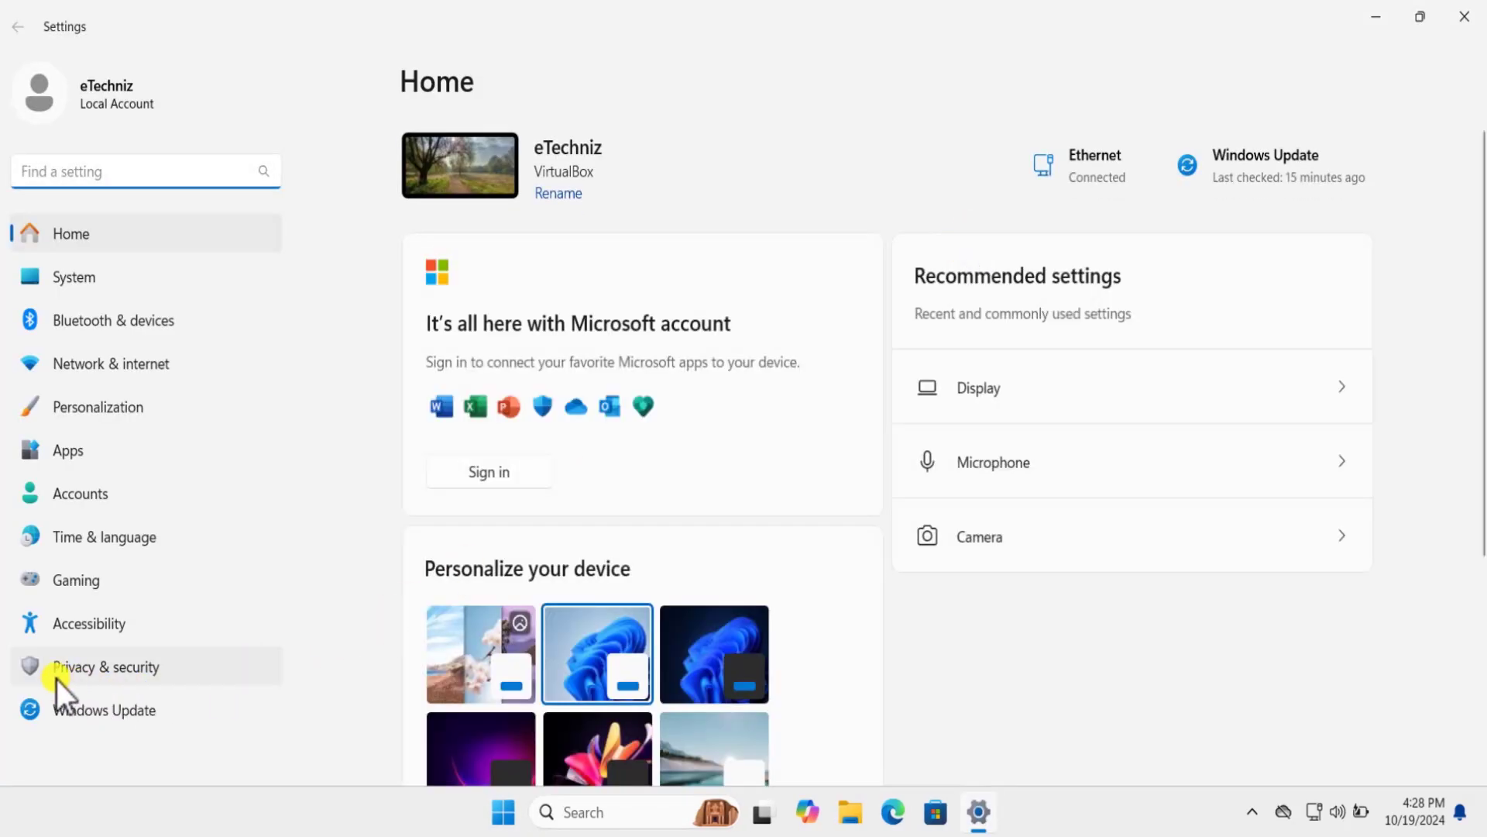
left_click(177, 669)
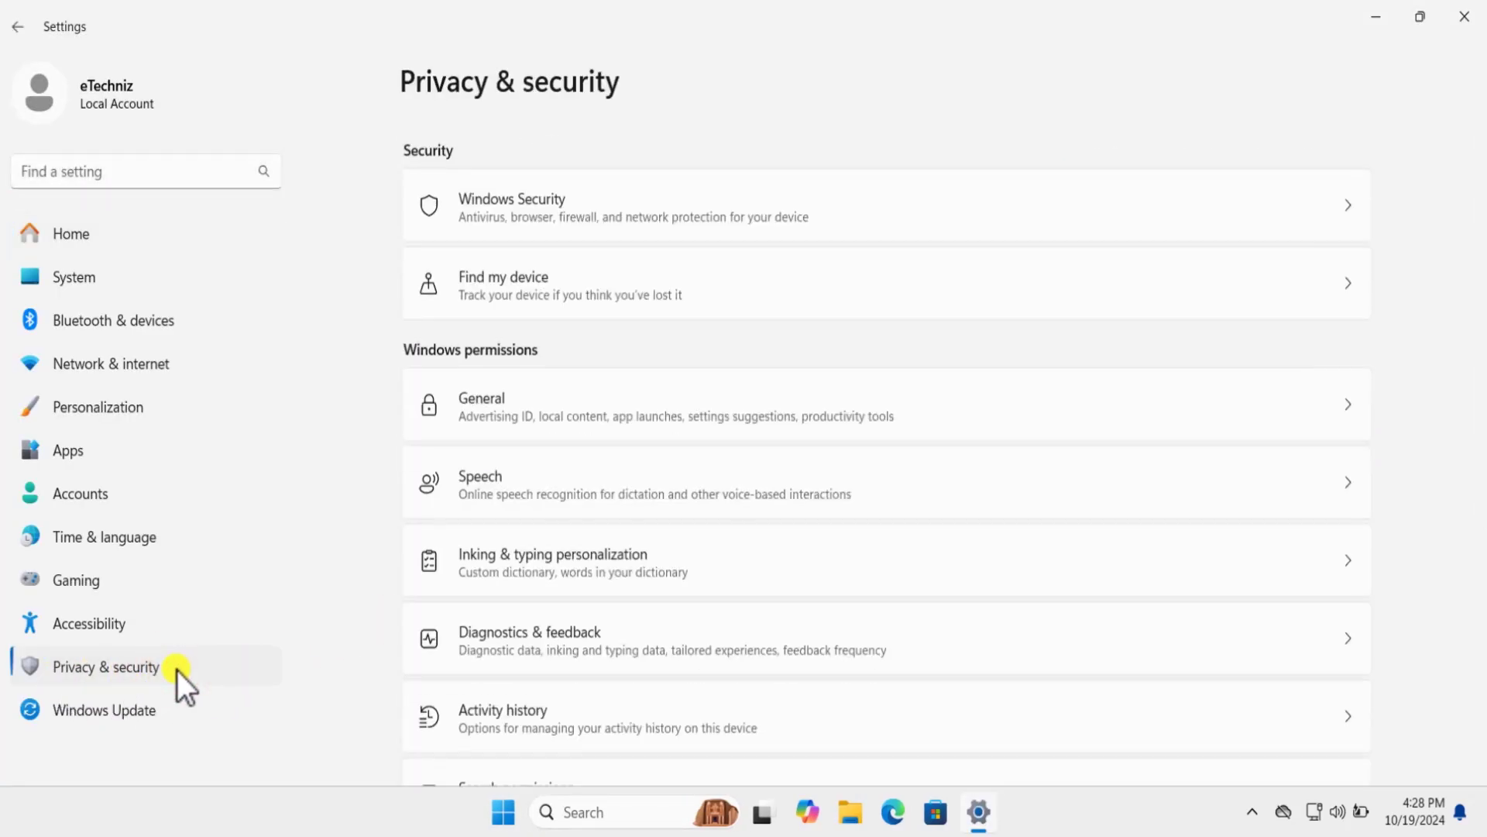
scroll(1421, 383, "down", 5)
scroll(1420, 382, "down", 2)
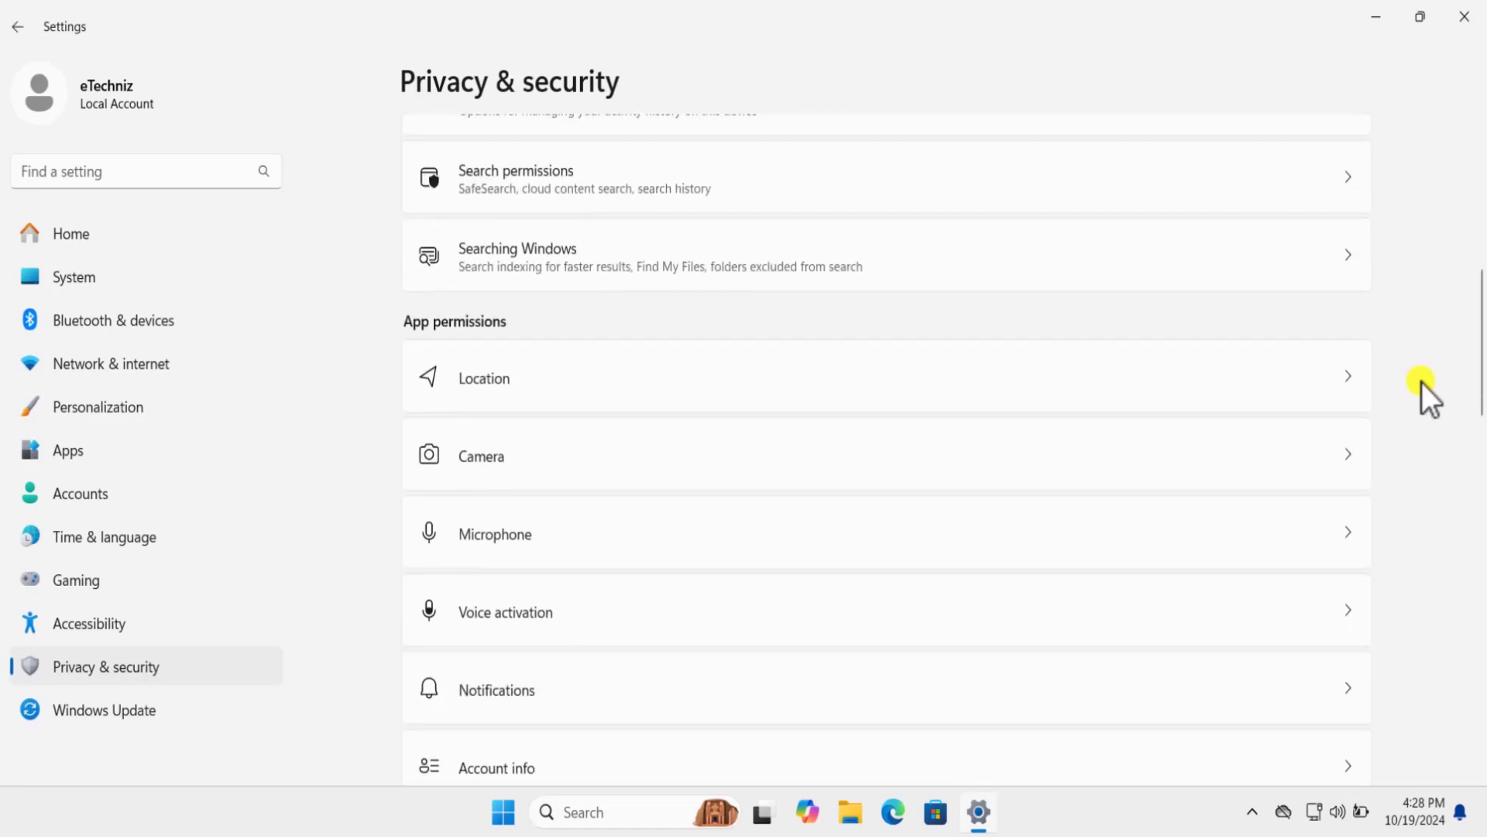
left_click(1350, 532)
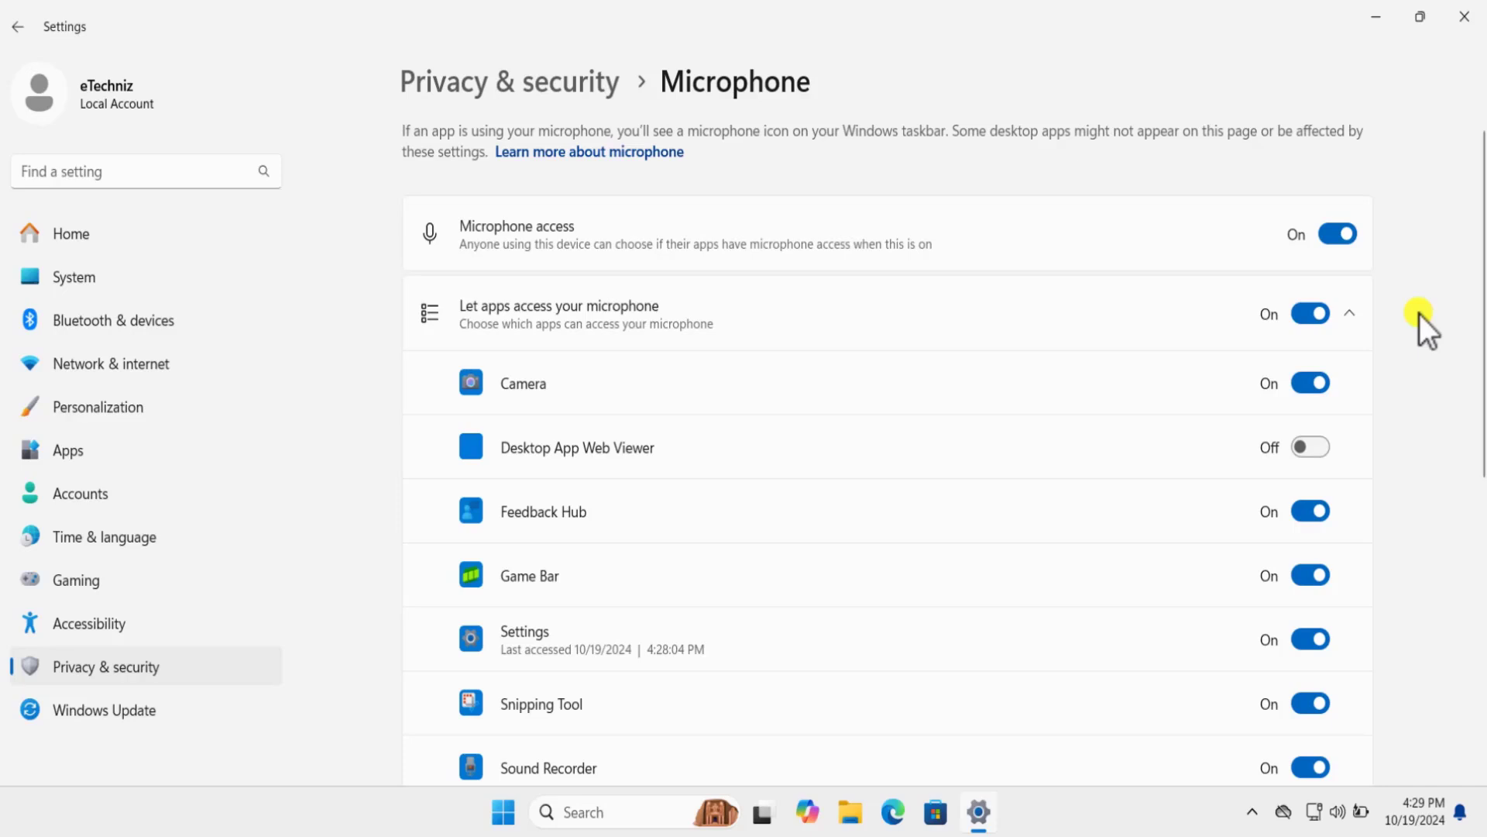
scroll(1398, 367, "down", 3)
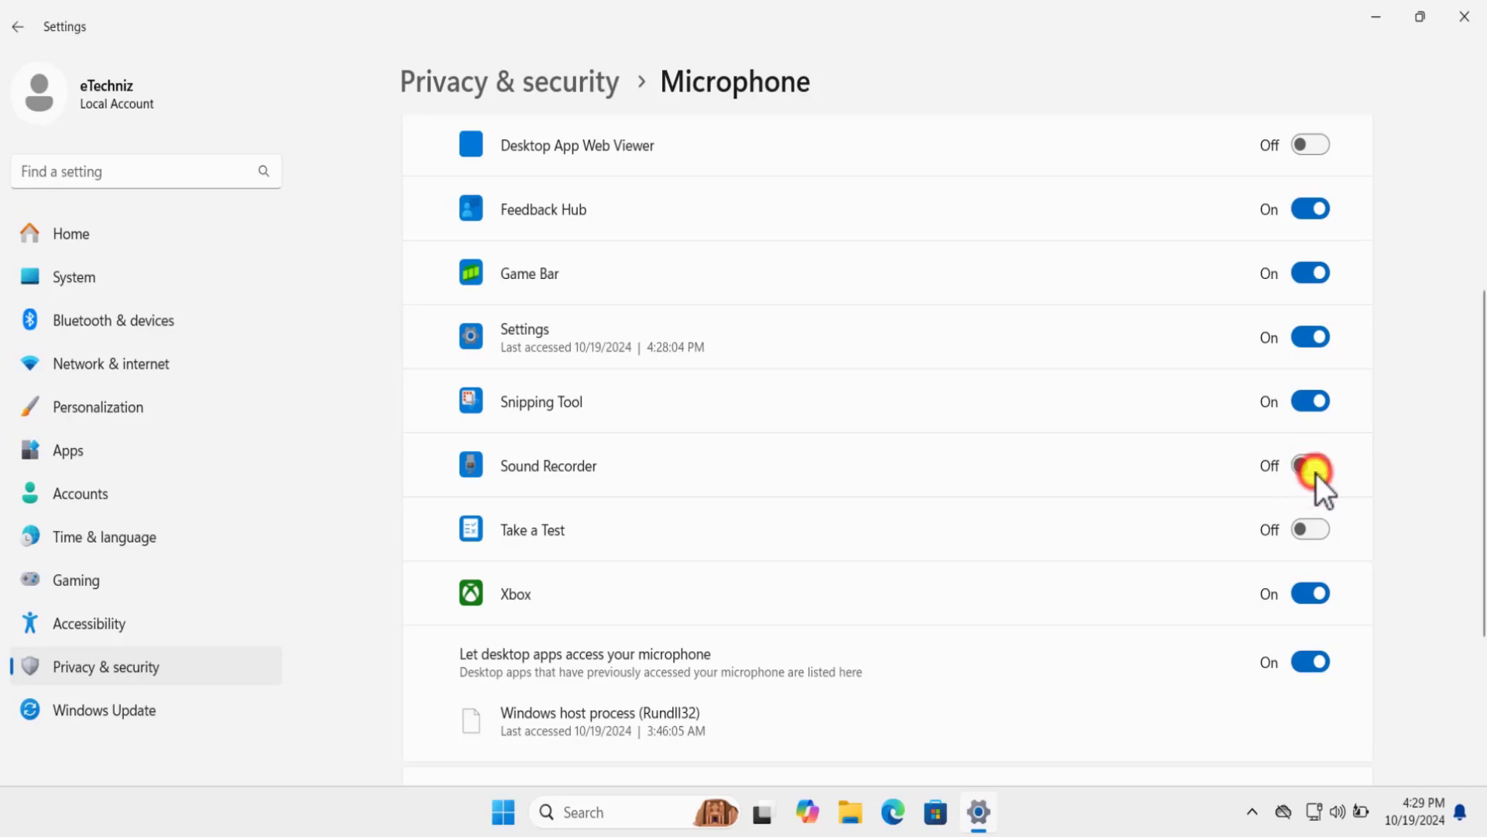
left_click(1464, 17)
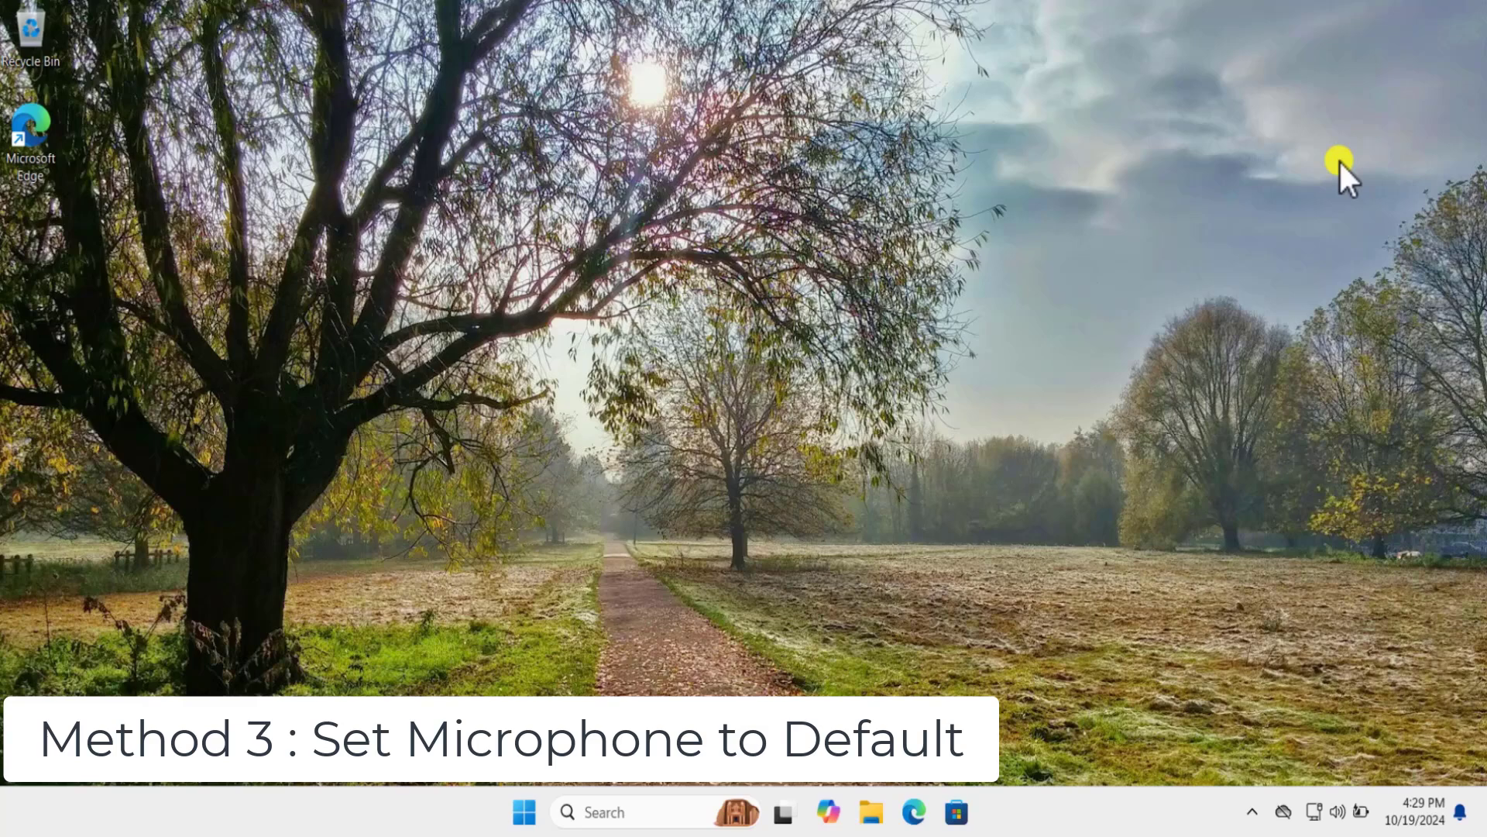
left_click(521, 814)
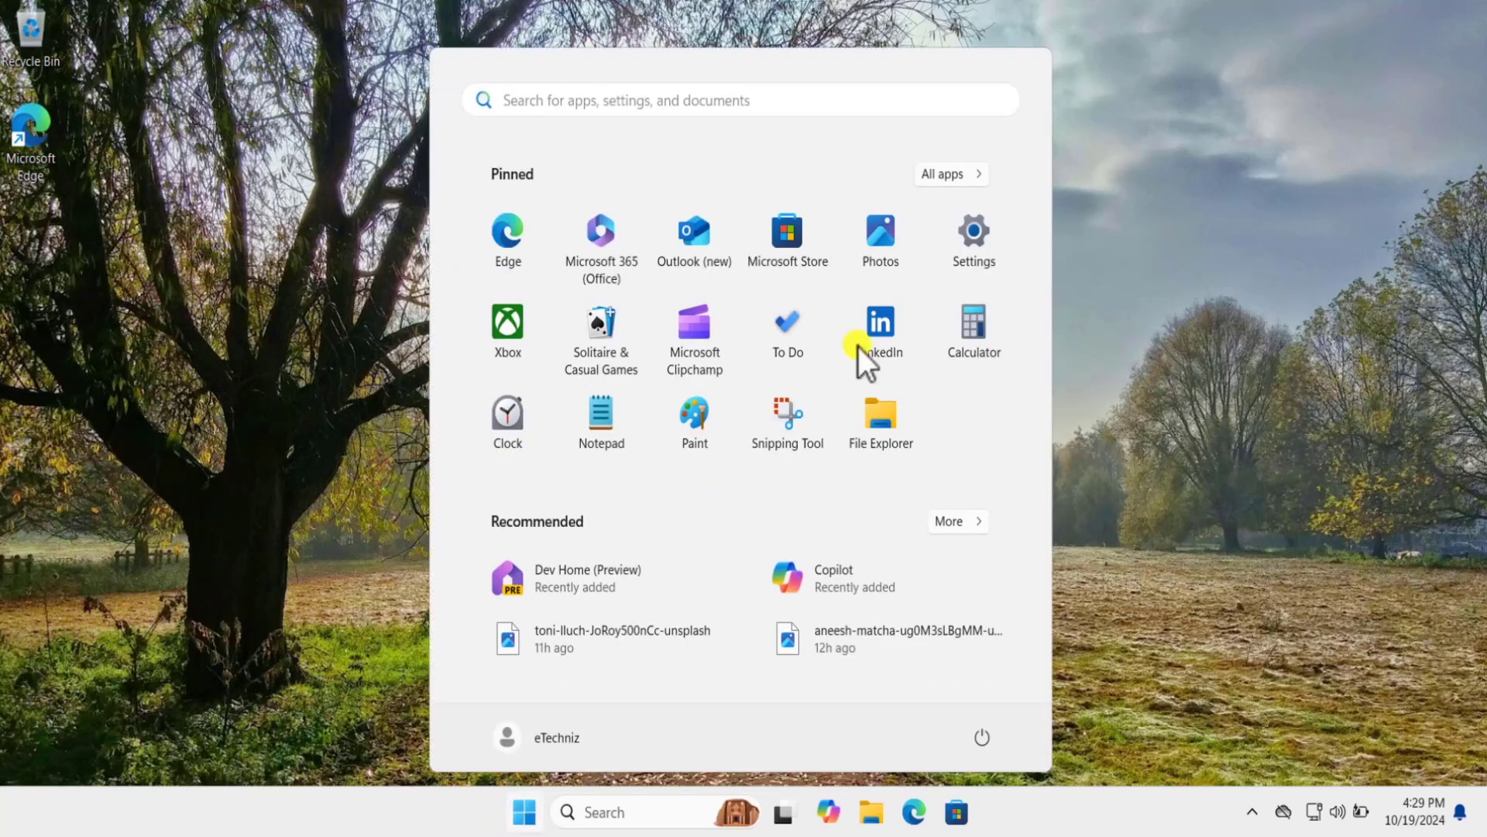
left_click(977, 239)
left_click(133, 283)
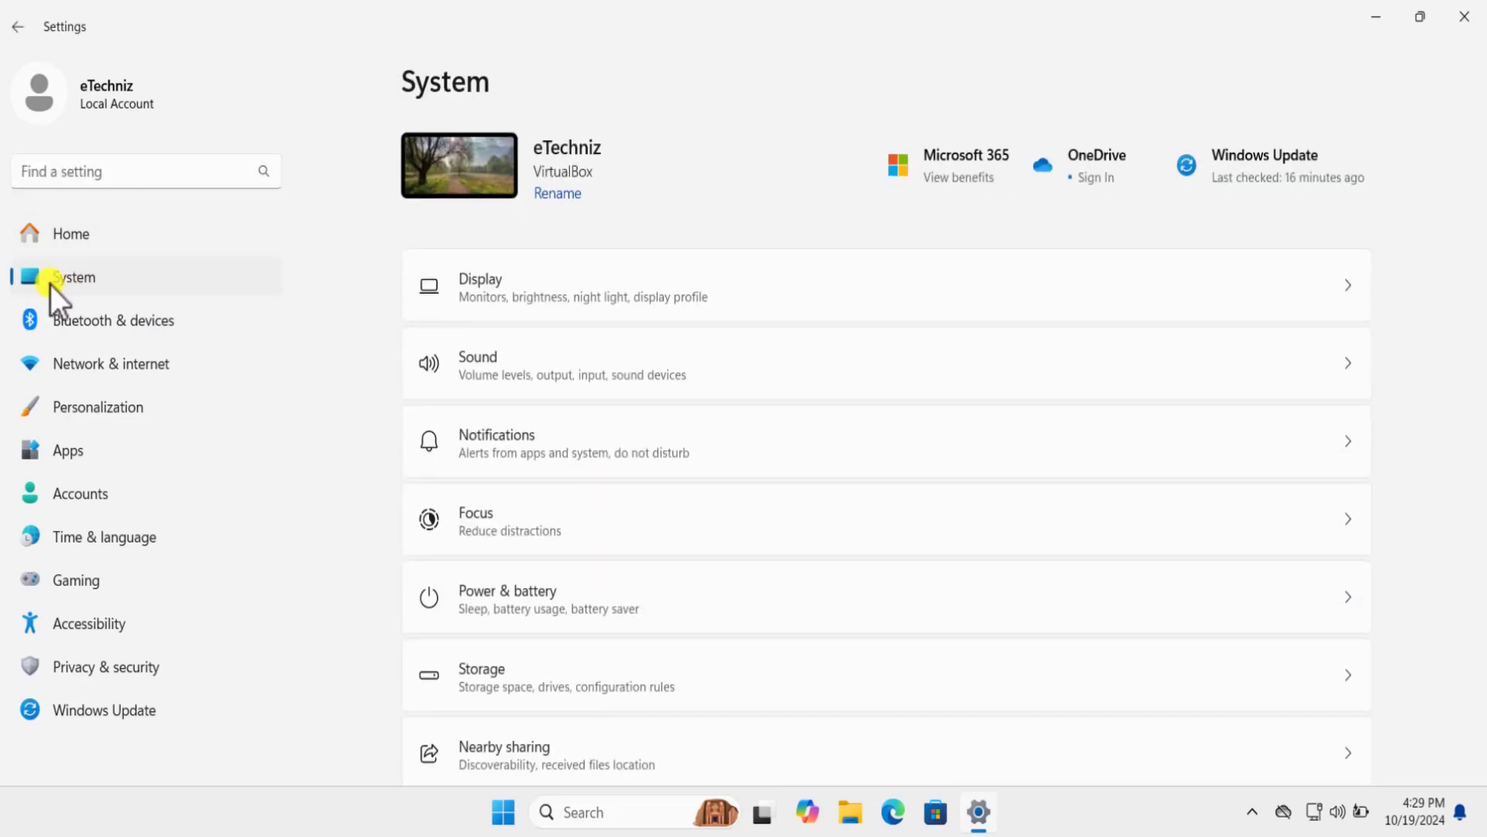
left_click(620, 366)
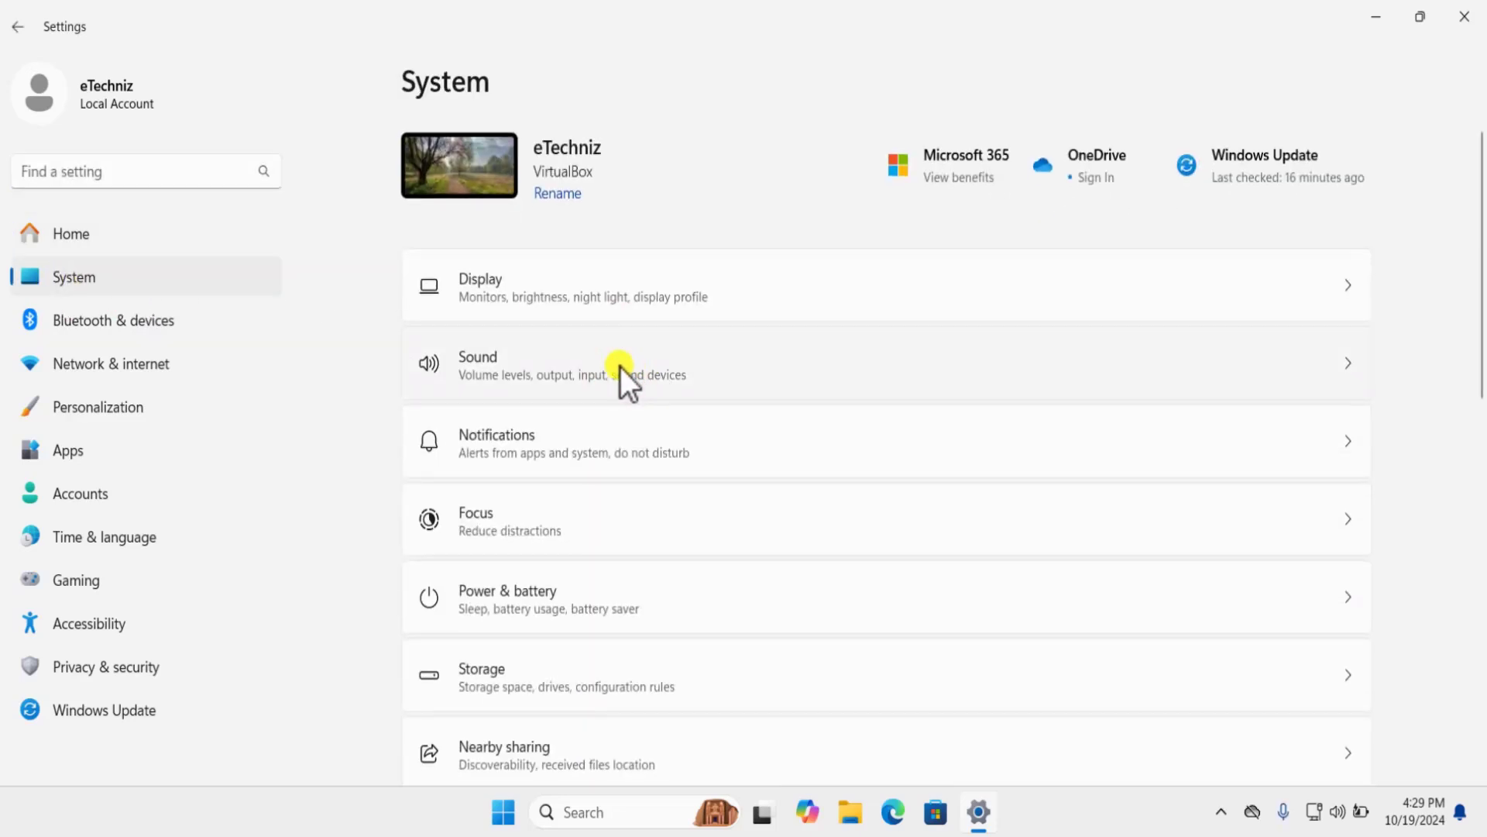
scroll(1453, 352, "down", 6)
scroll(1452, 349, "down", 3)
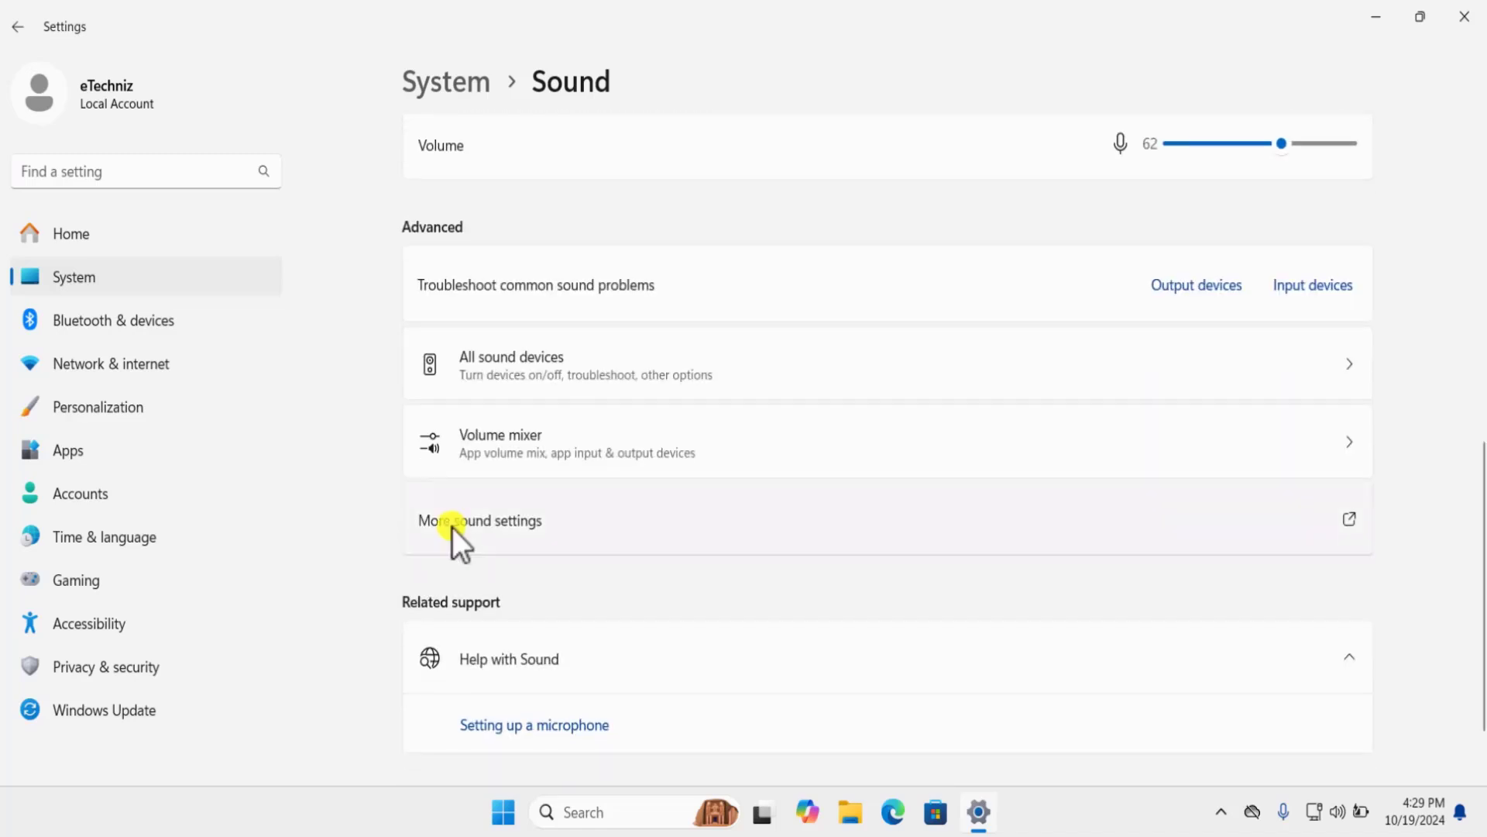
left_click(709, 515)
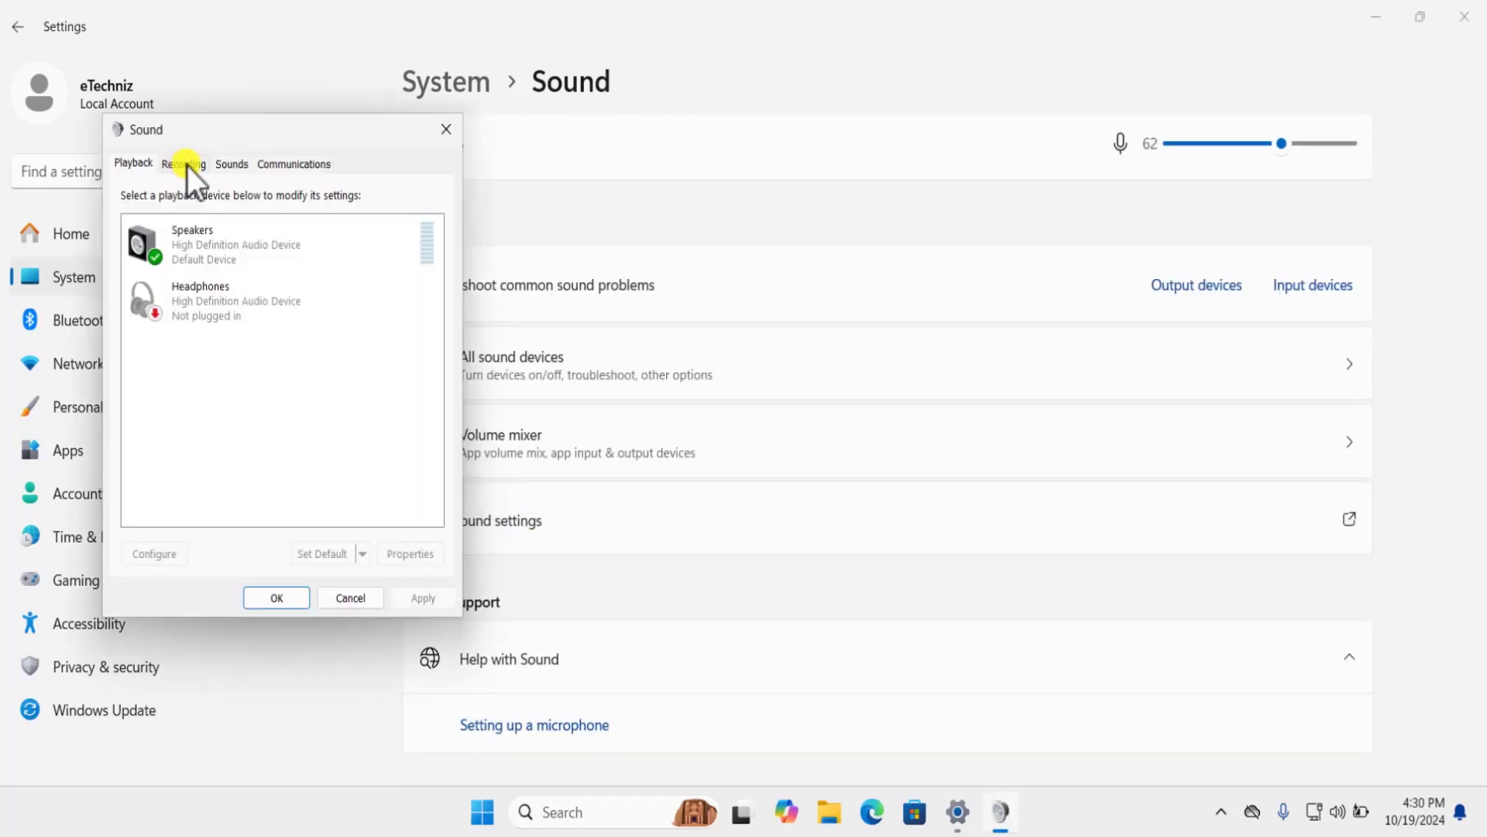
left_click(188, 165)
left_click(264, 259)
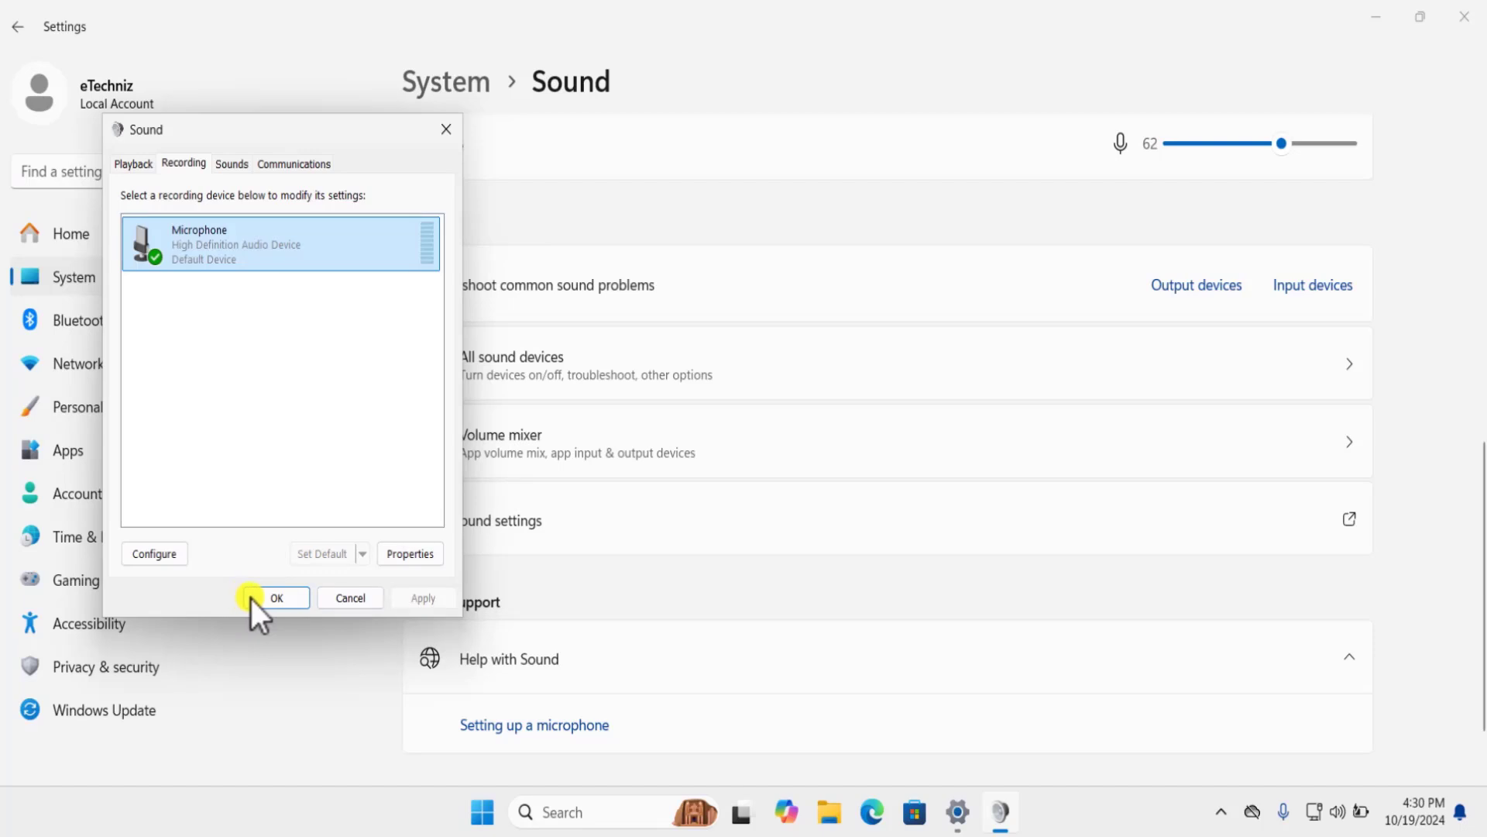
left_click(448, 131)
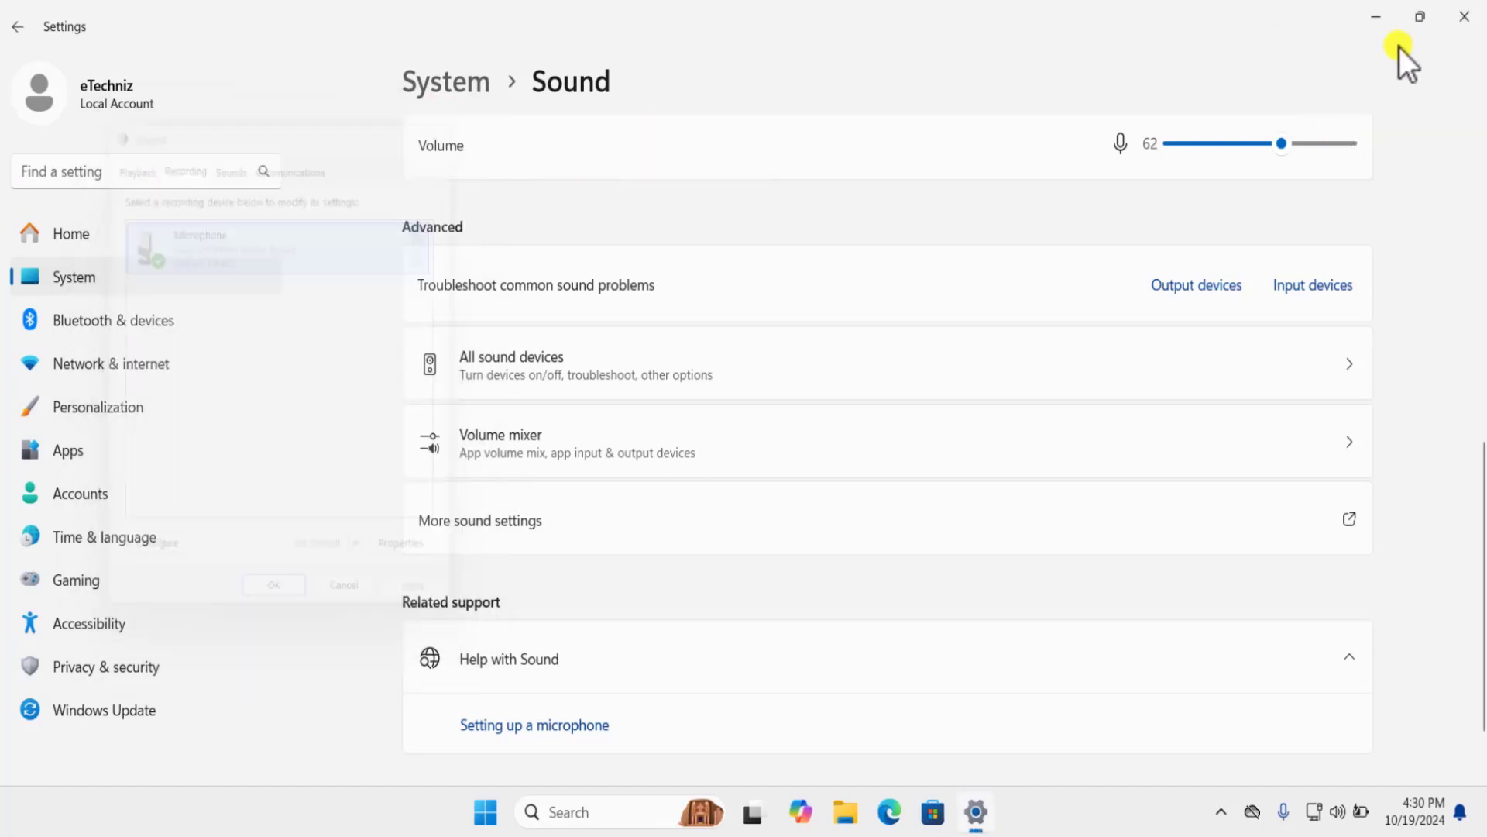
left_click(1464, 16)
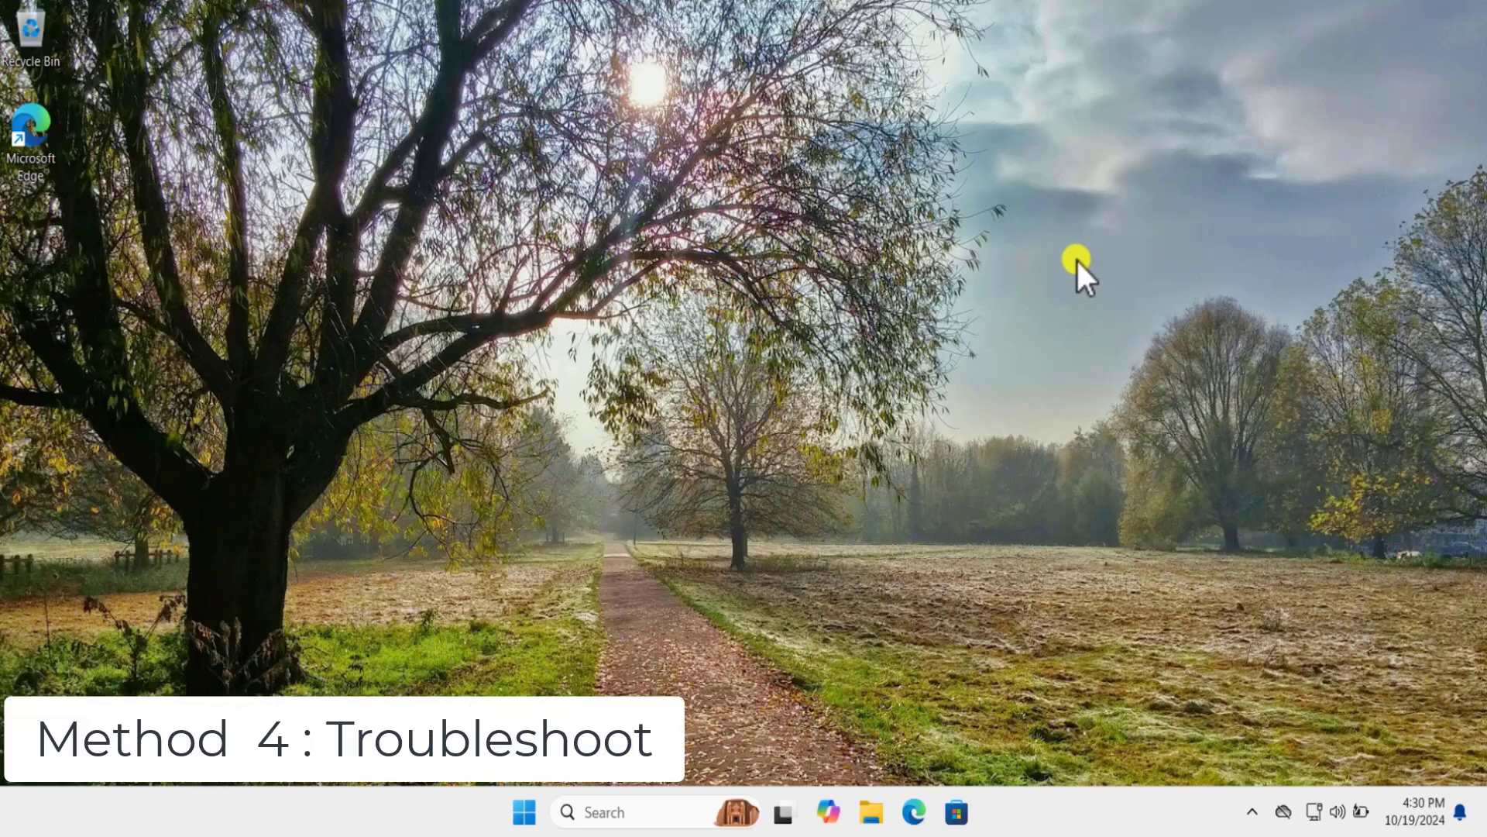
Step: Run the Audio troubleshooter from System > Troubleshoot > Other troubleshooters, then close Get Help
key("super")
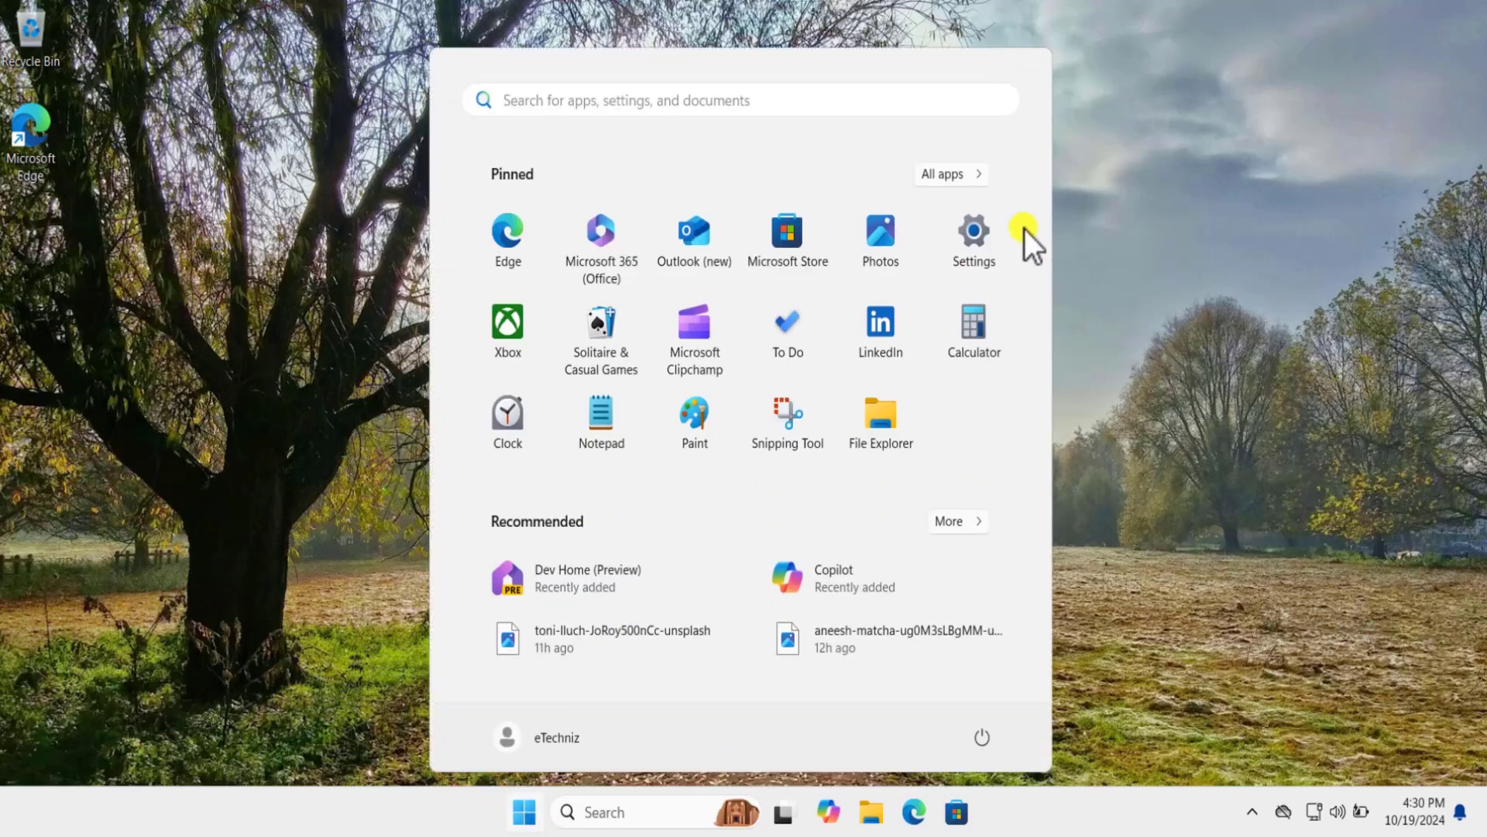
left_click(984, 230)
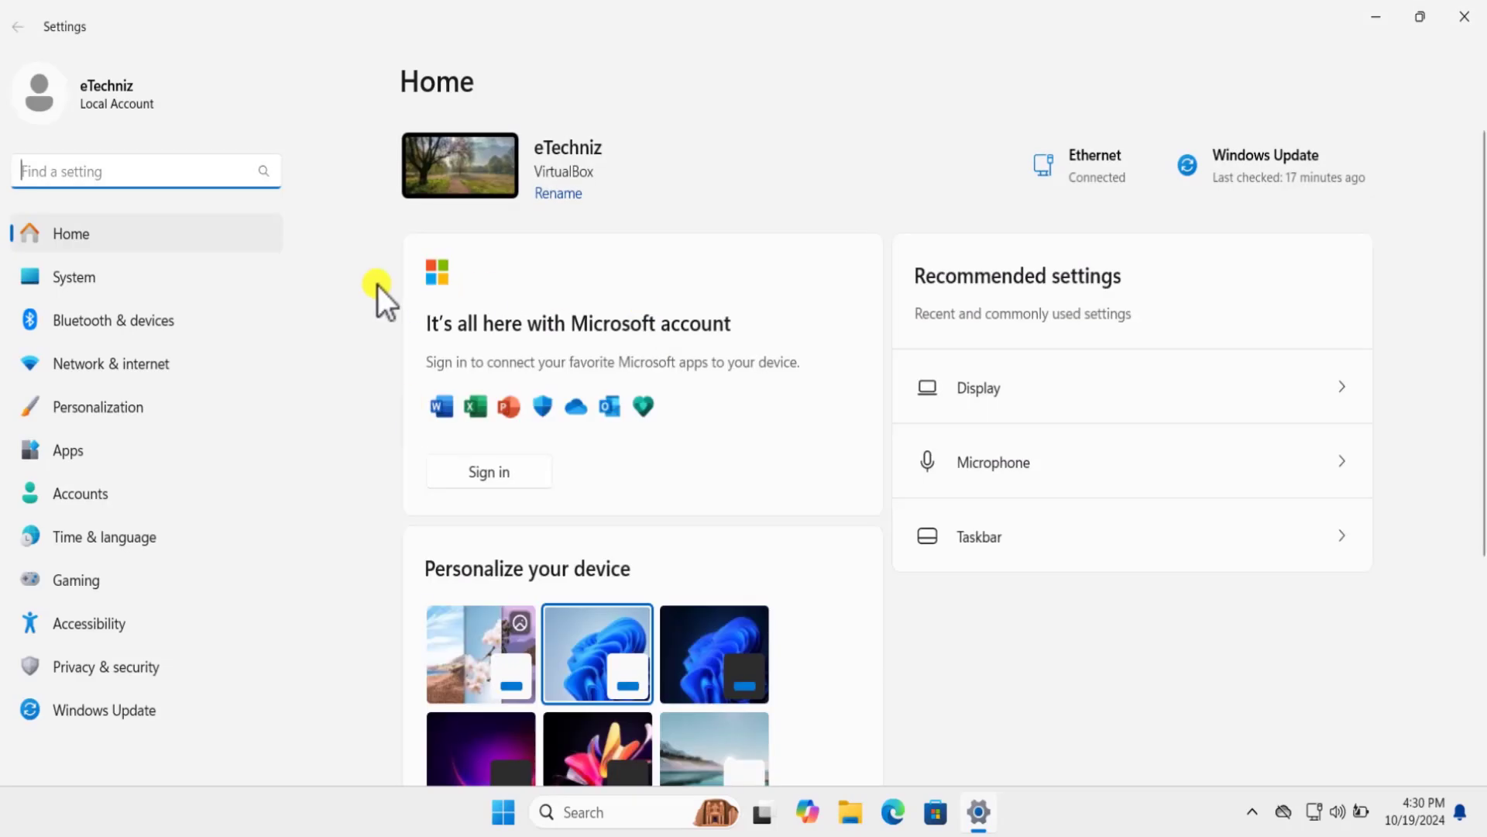
left_click(158, 284)
scroll(844, 434, "down", 8)
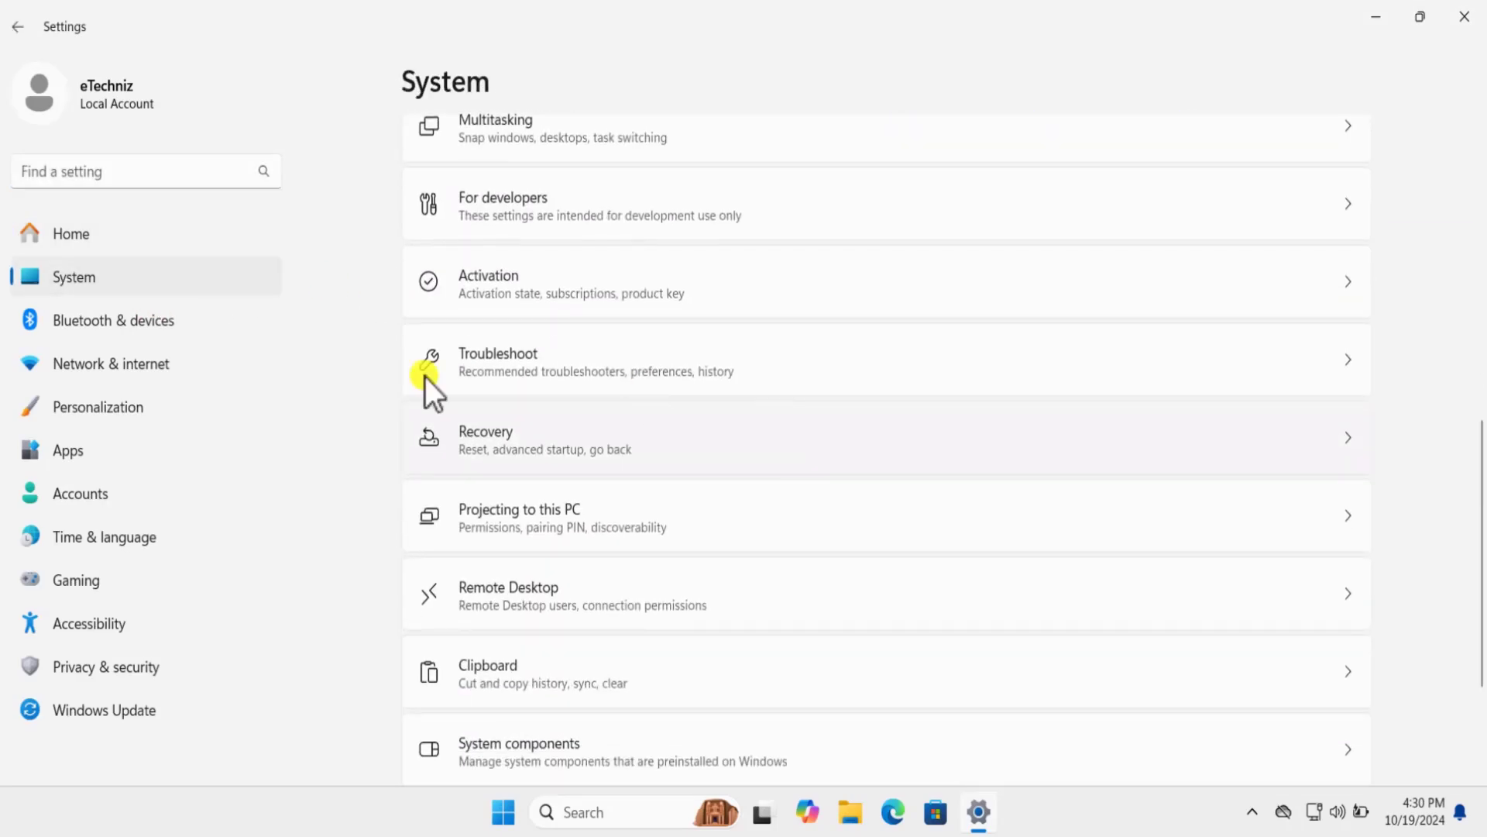
left_click(1360, 365)
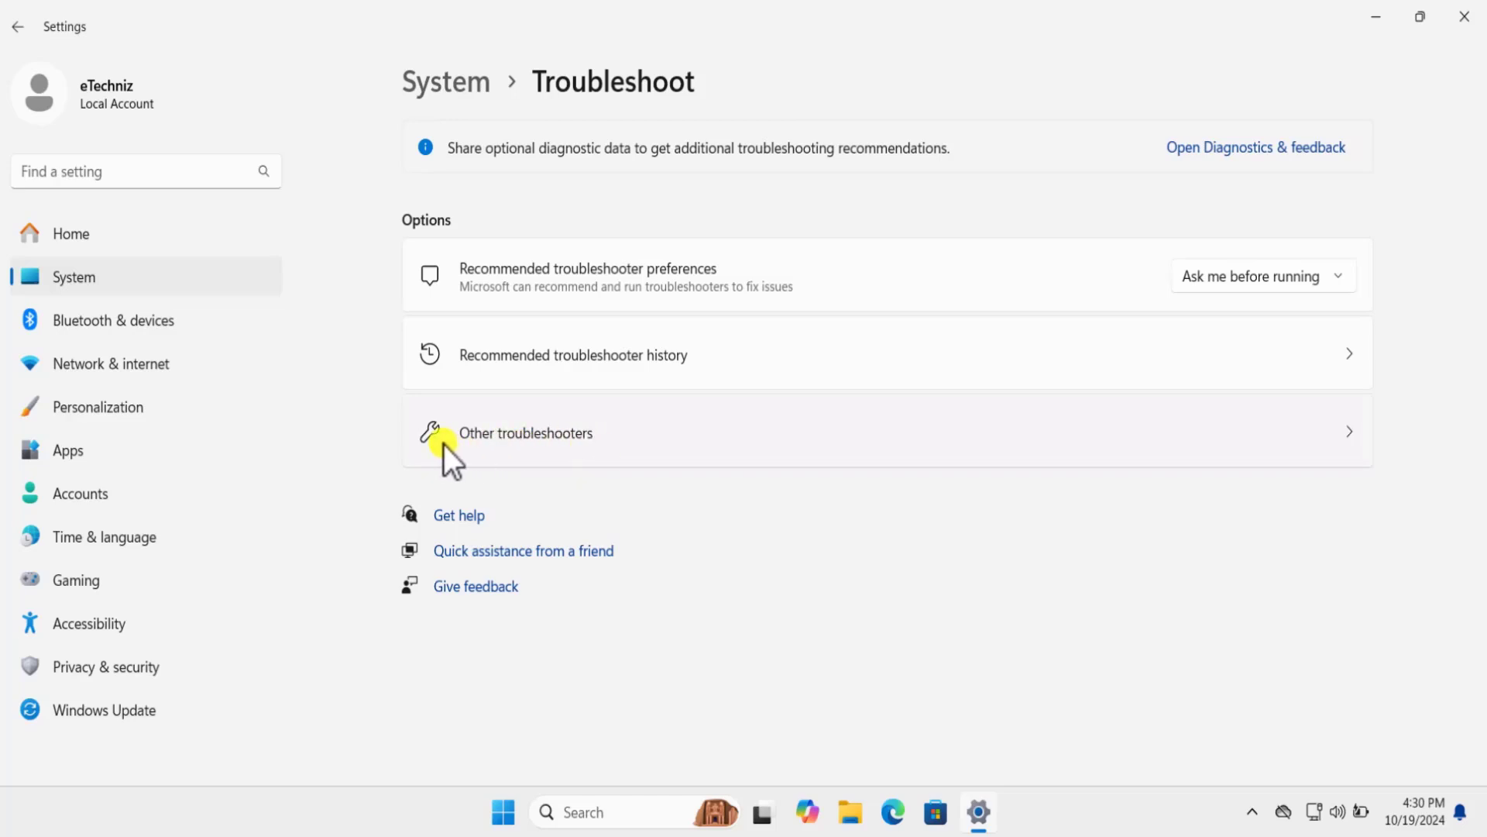
left_click(1298, 435)
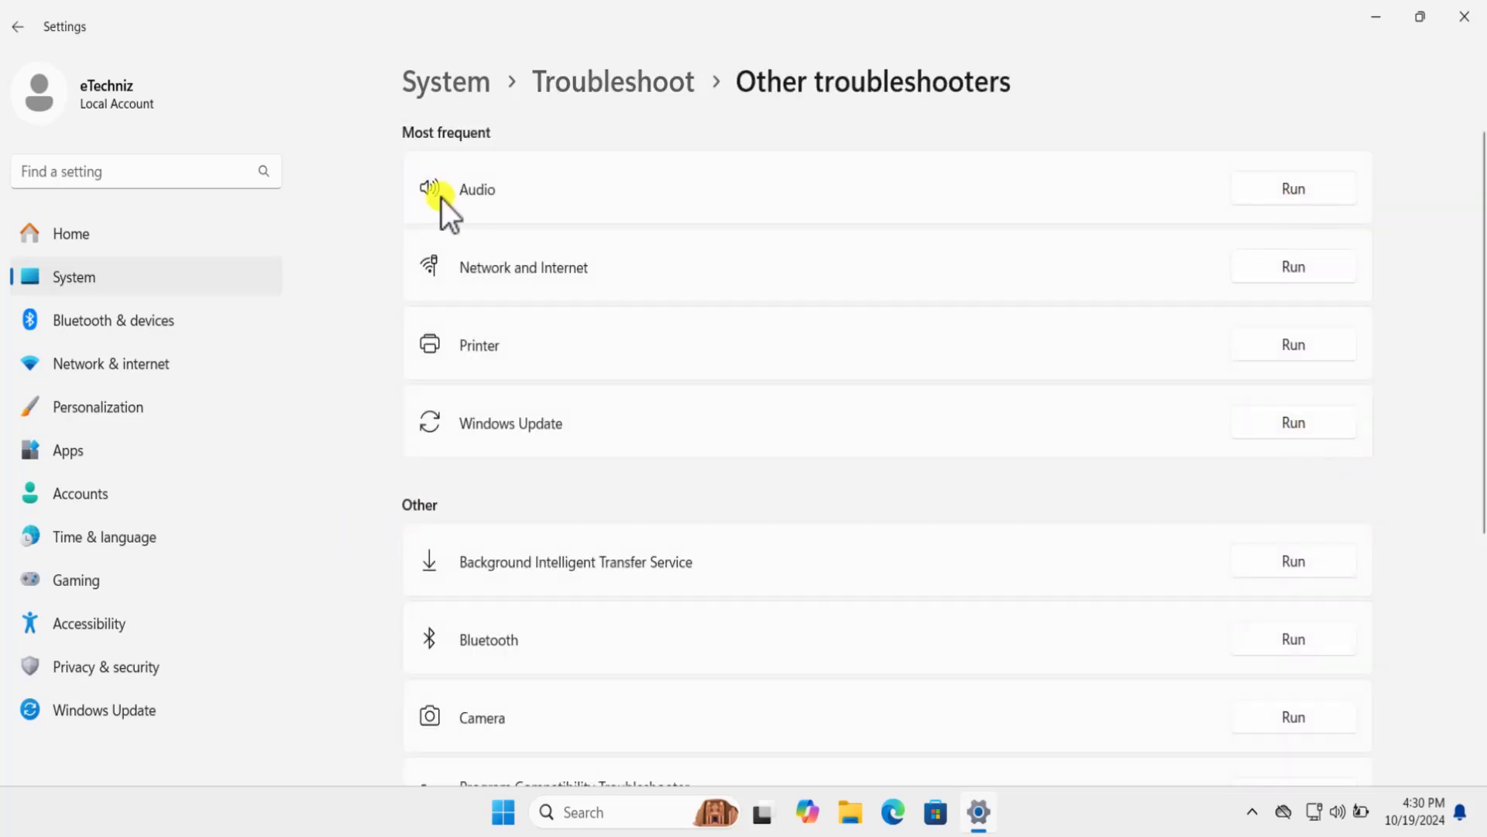
left_click(1310, 193)
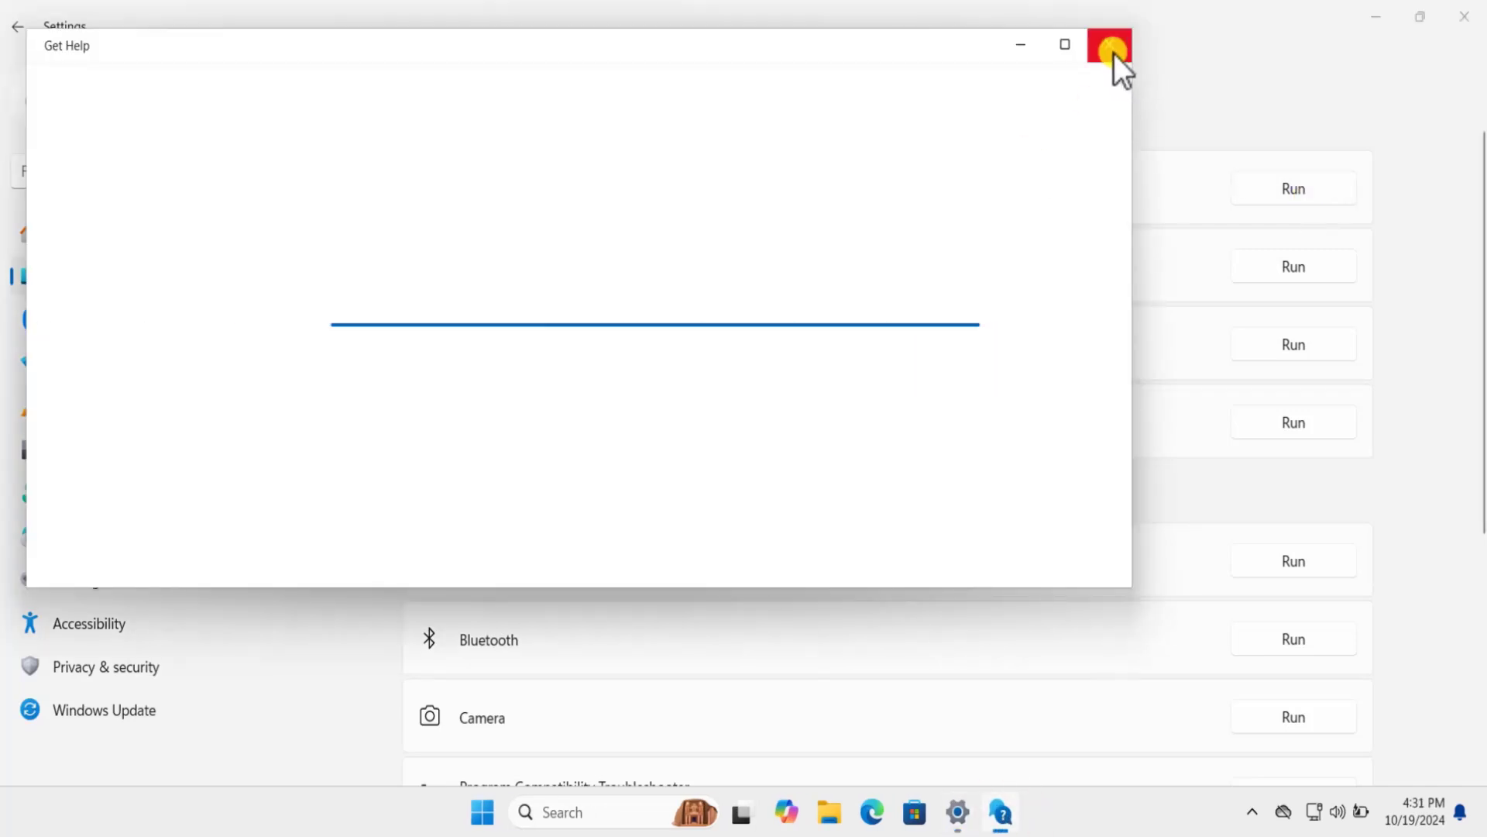
left_click(1110, 46)
Step: Launch the Input devices troubleshooter from the System > Sound page
left_click(426, 82)
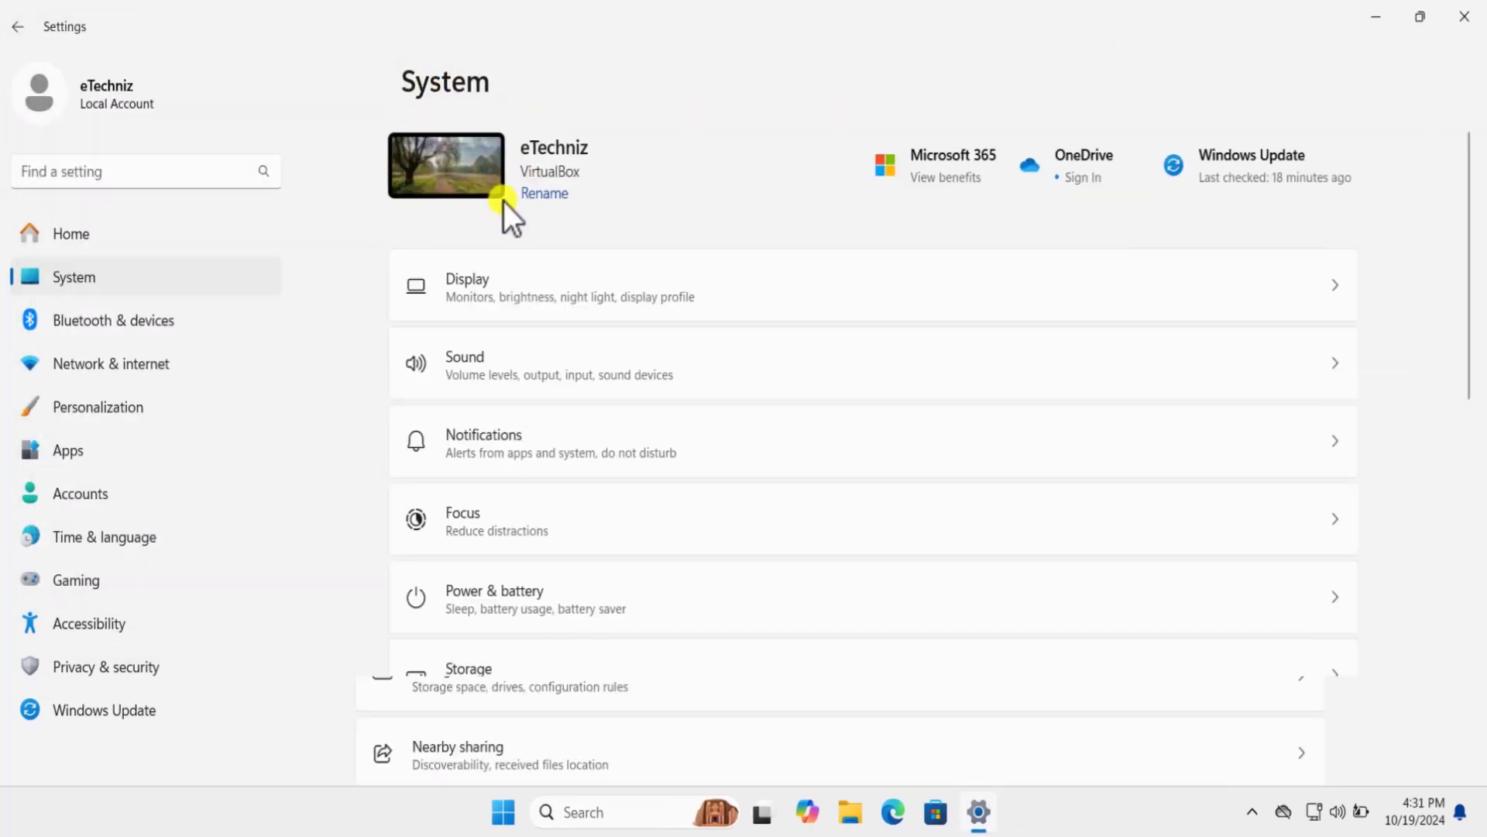
left_click(485, 370)
scroll(1154, 437, "down", 5)
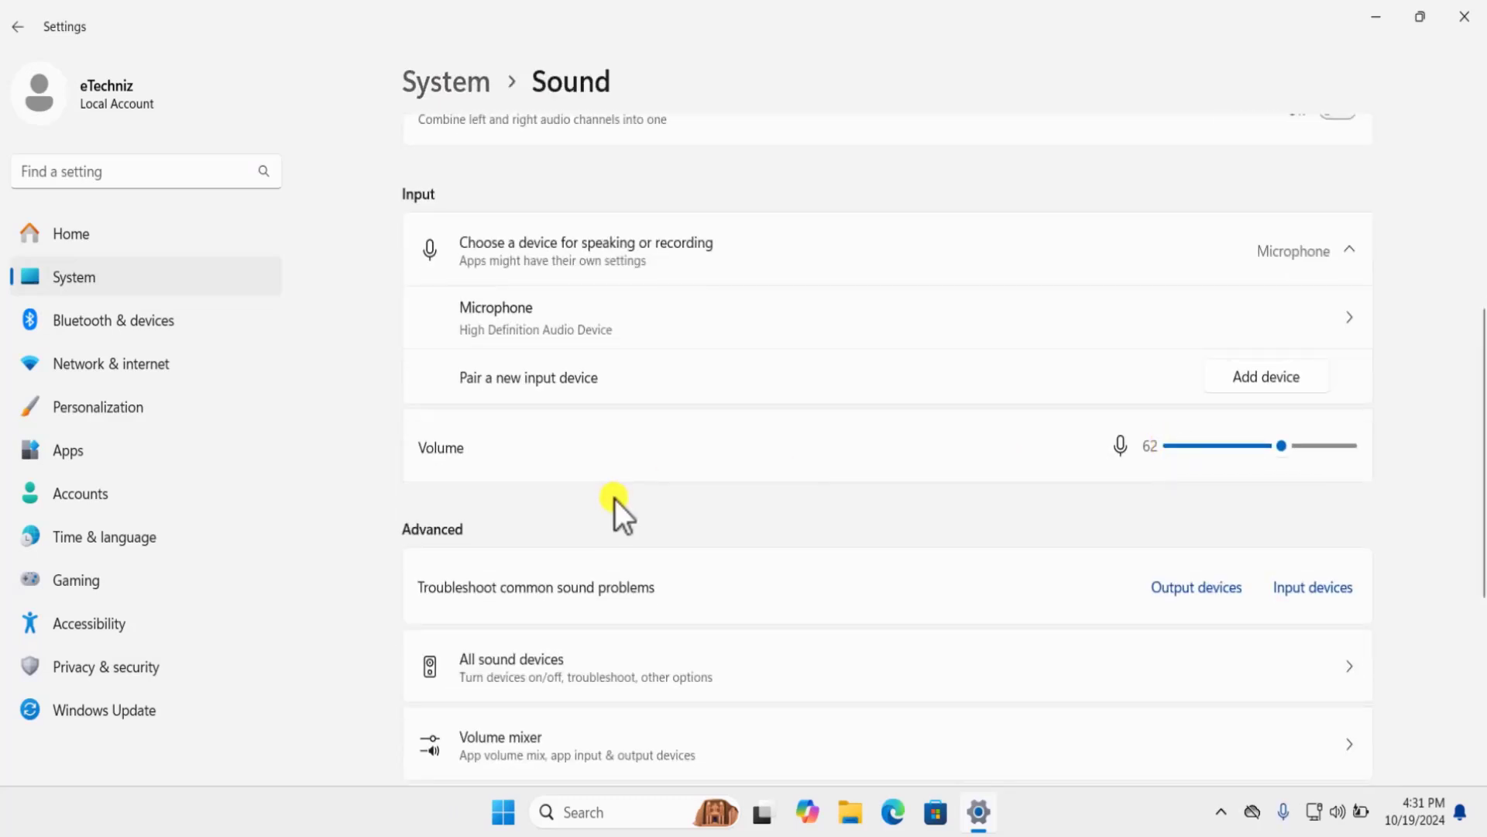
left_click(1321, 593)
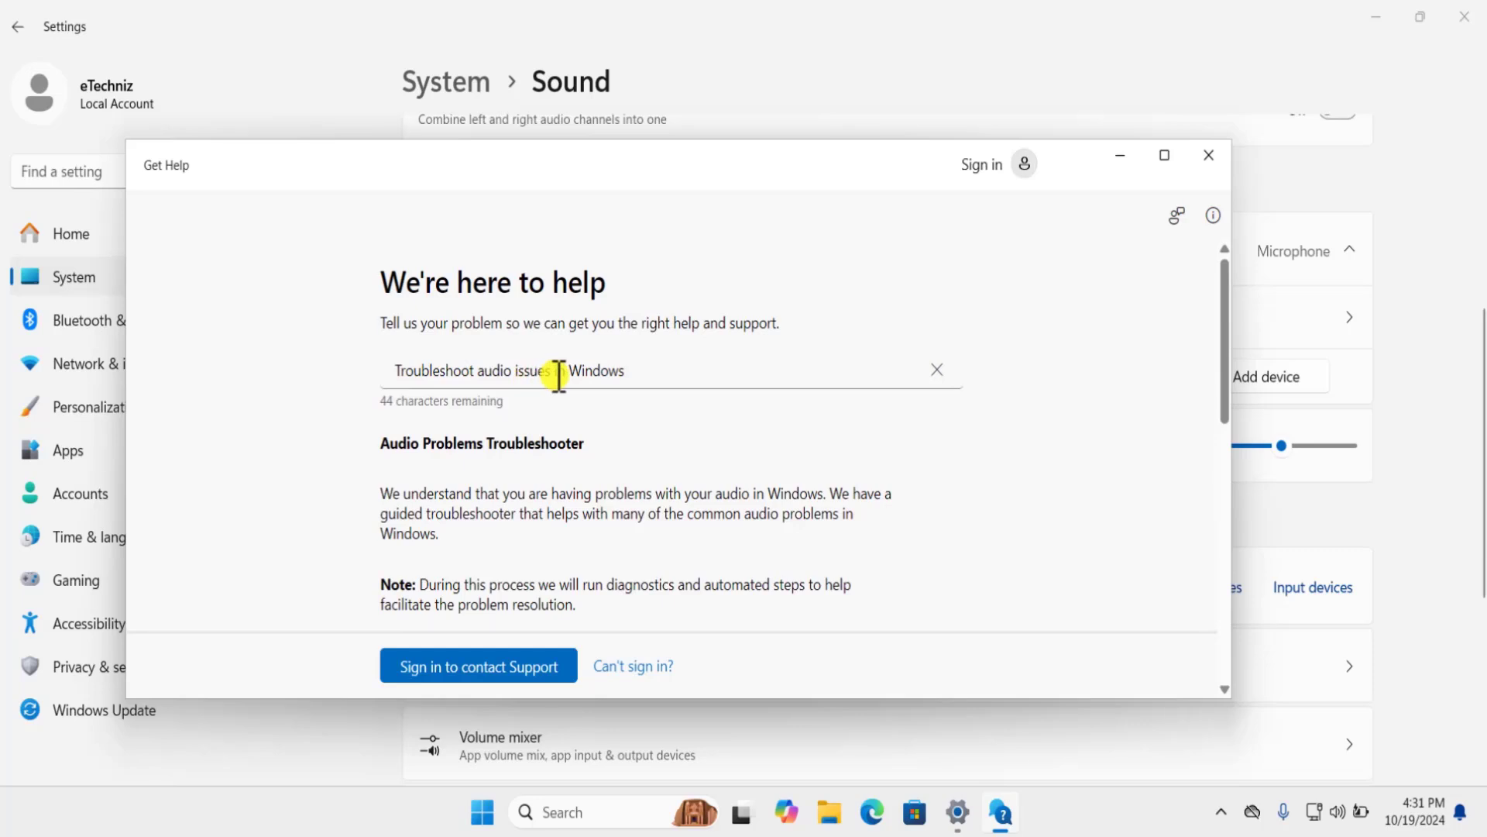
Step: Review Get Help's diagnostic consent question, then close both Get Help and Settings
scroll(1070, 383, "down", 3)
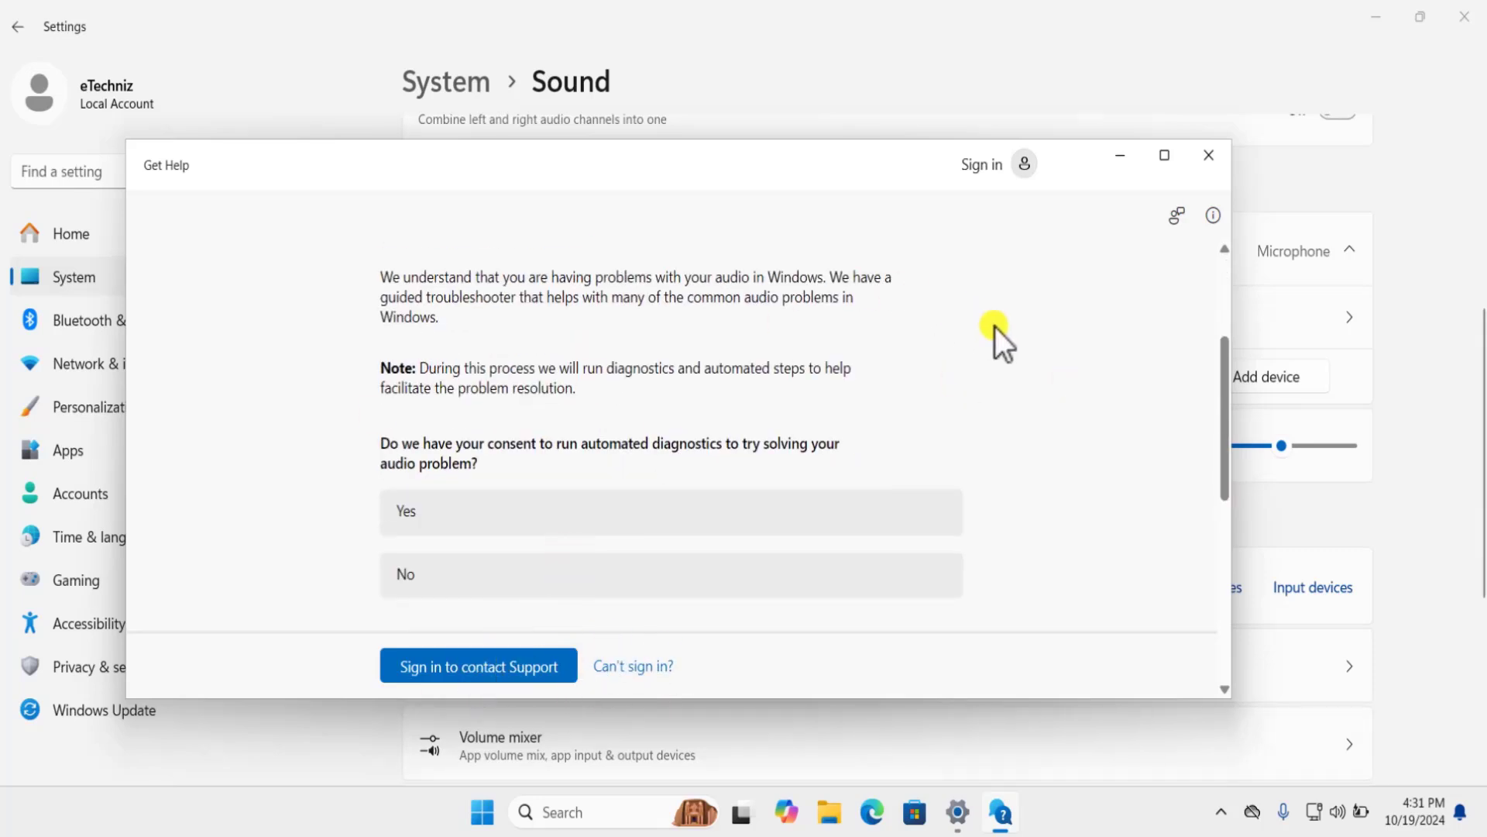
scroll(1018, 337, "up", 3)
scroll(1018, 336, "down", 1)
scroll(1018, 338, "down", 2)
left_click(1210, 155)
left_click(1463, 17)
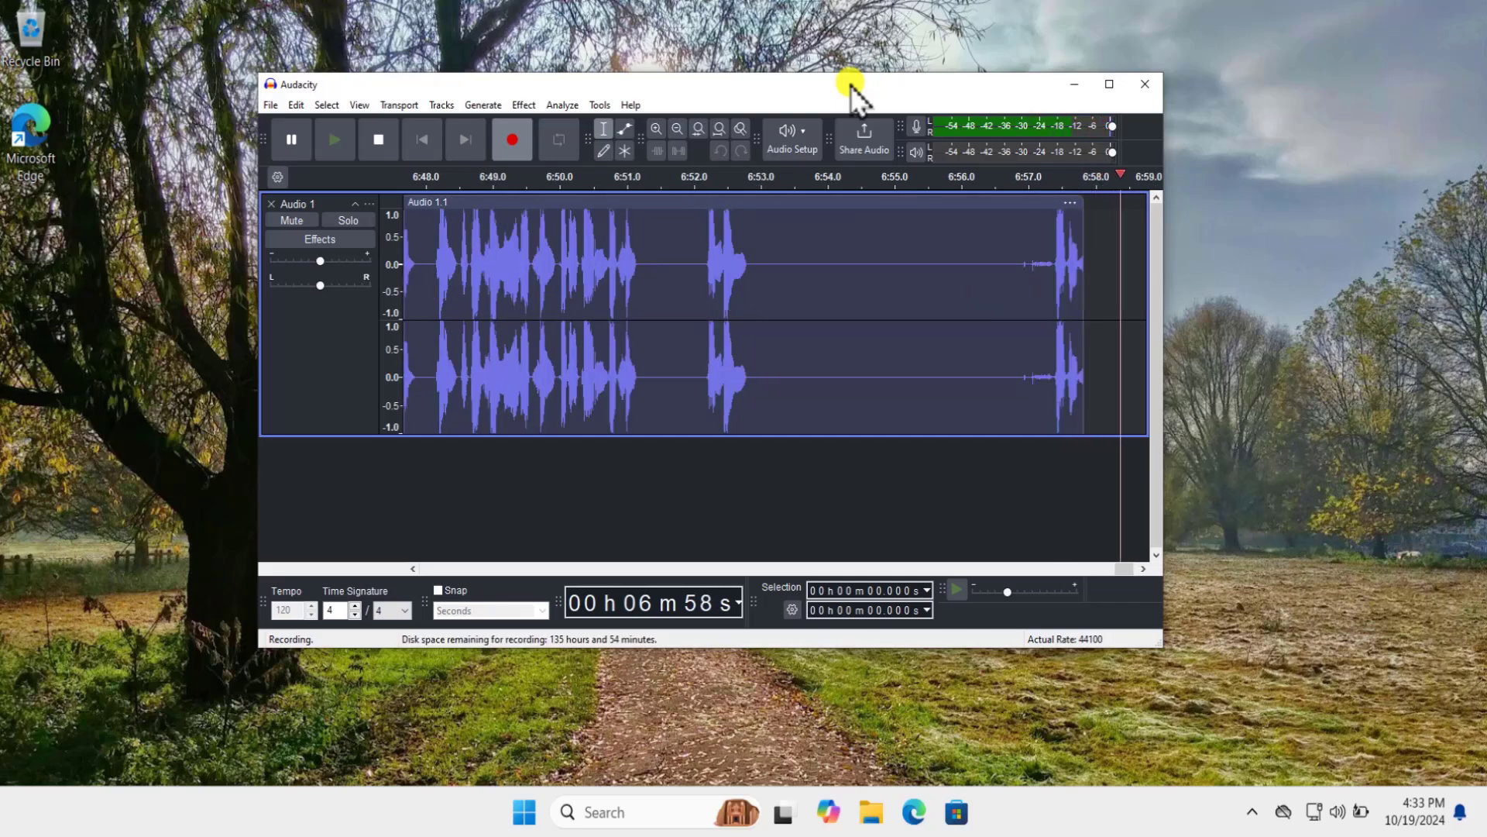
Step: Move the recording Audacity window further left on the screen
left_click_drag(848, 90, 591, 90)
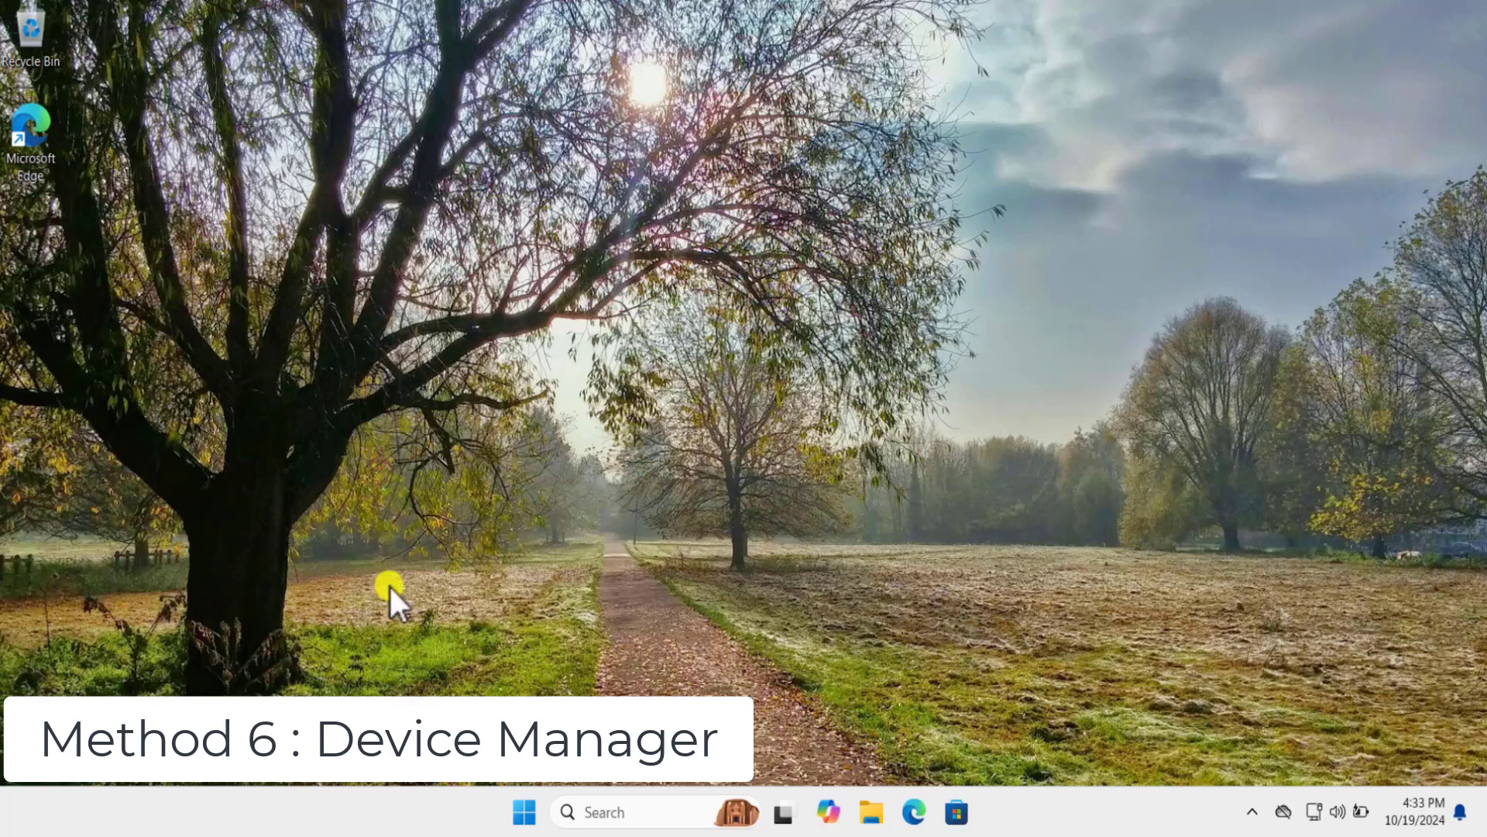
Step: Show the High Definition Audio Device's driver details: Microsoft, 10/19/2023, version 10.0.22621.2506
right_click(522, 812)
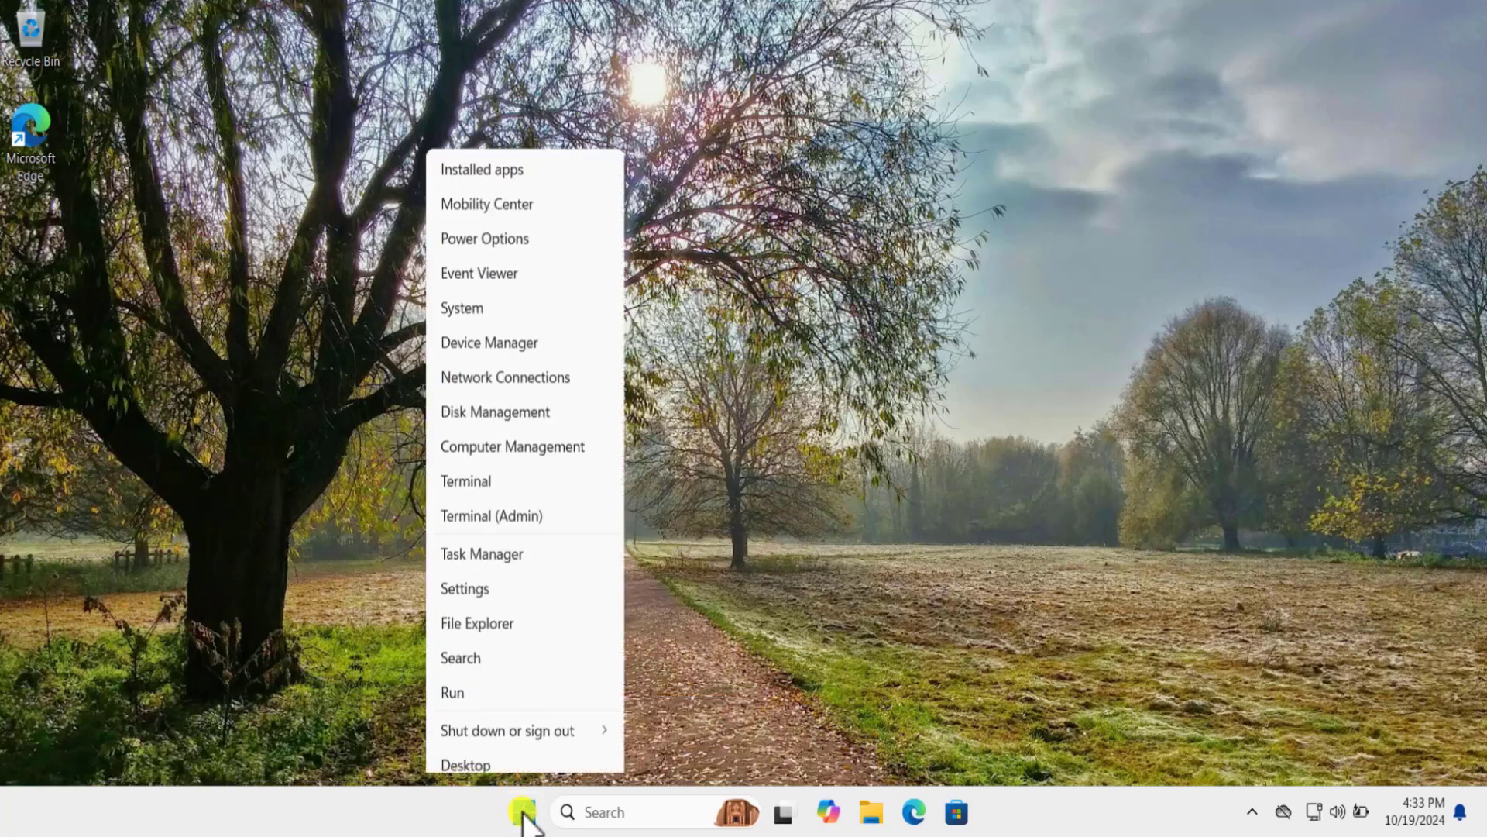
left_click(547, 332)
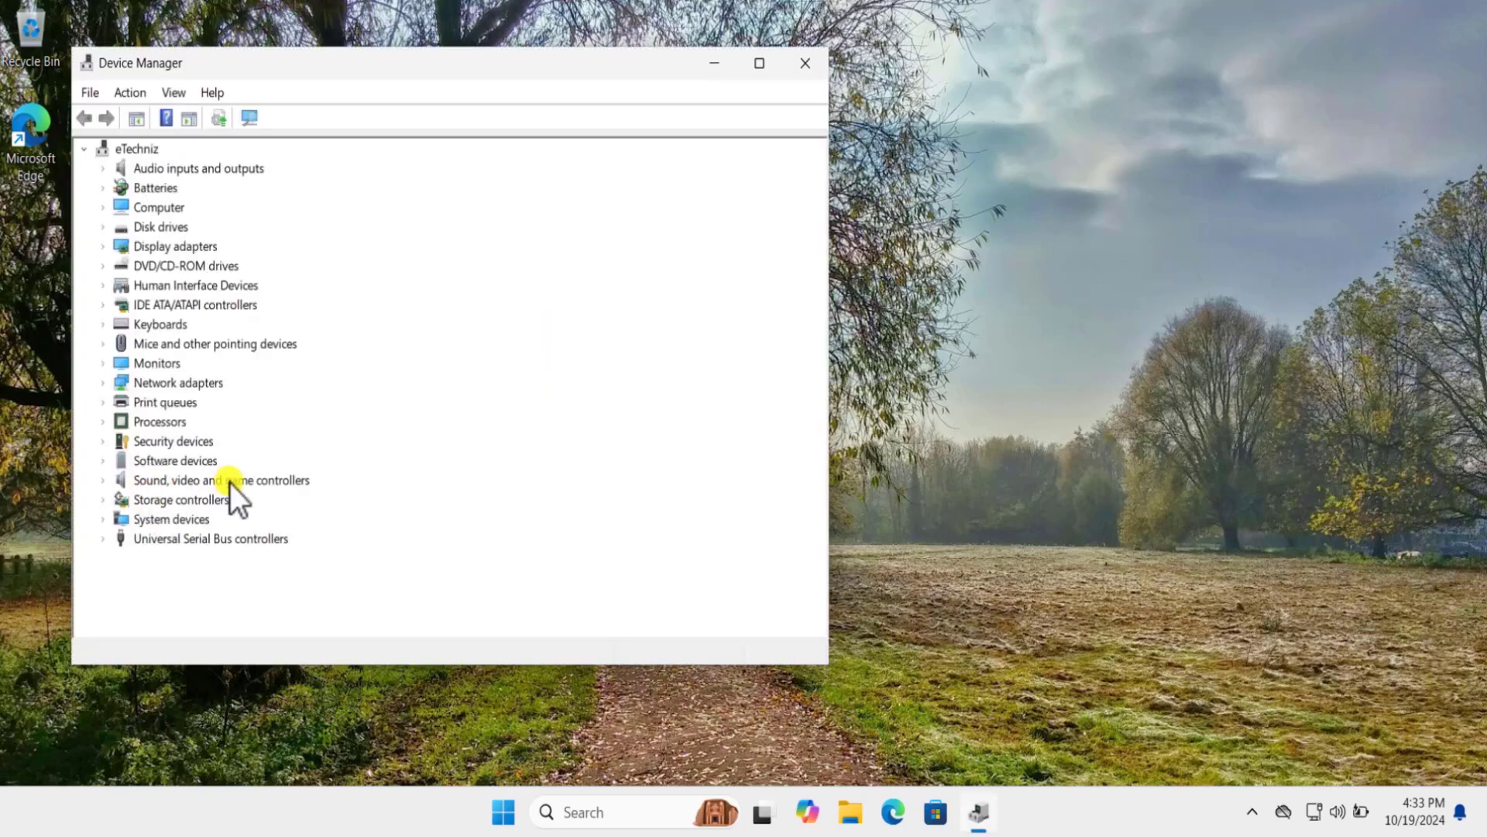
left_click(103, 480)
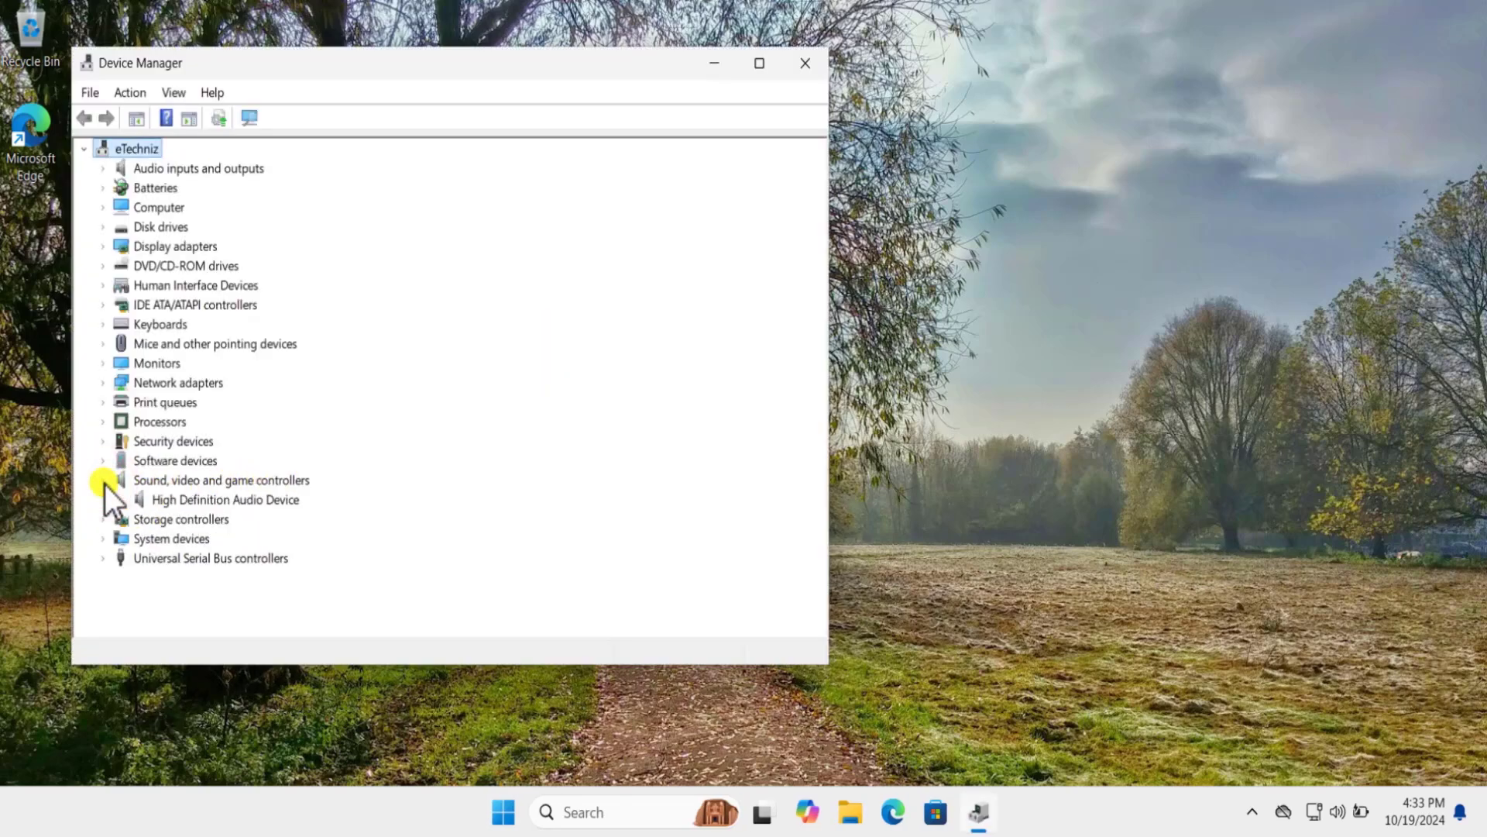
right_click(199, 502)
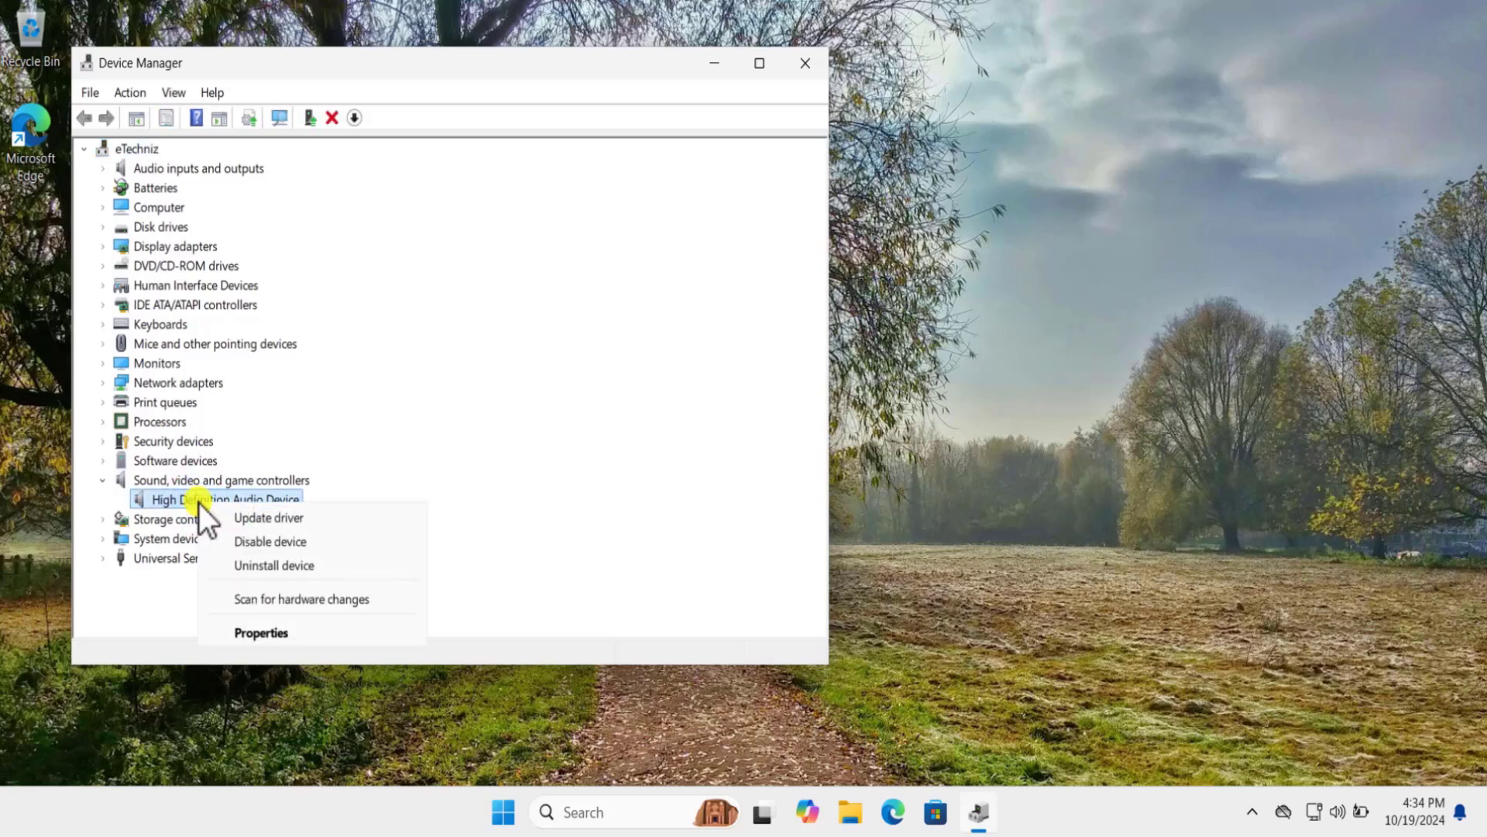
left_click(264, 633)
left_click(332, 164)
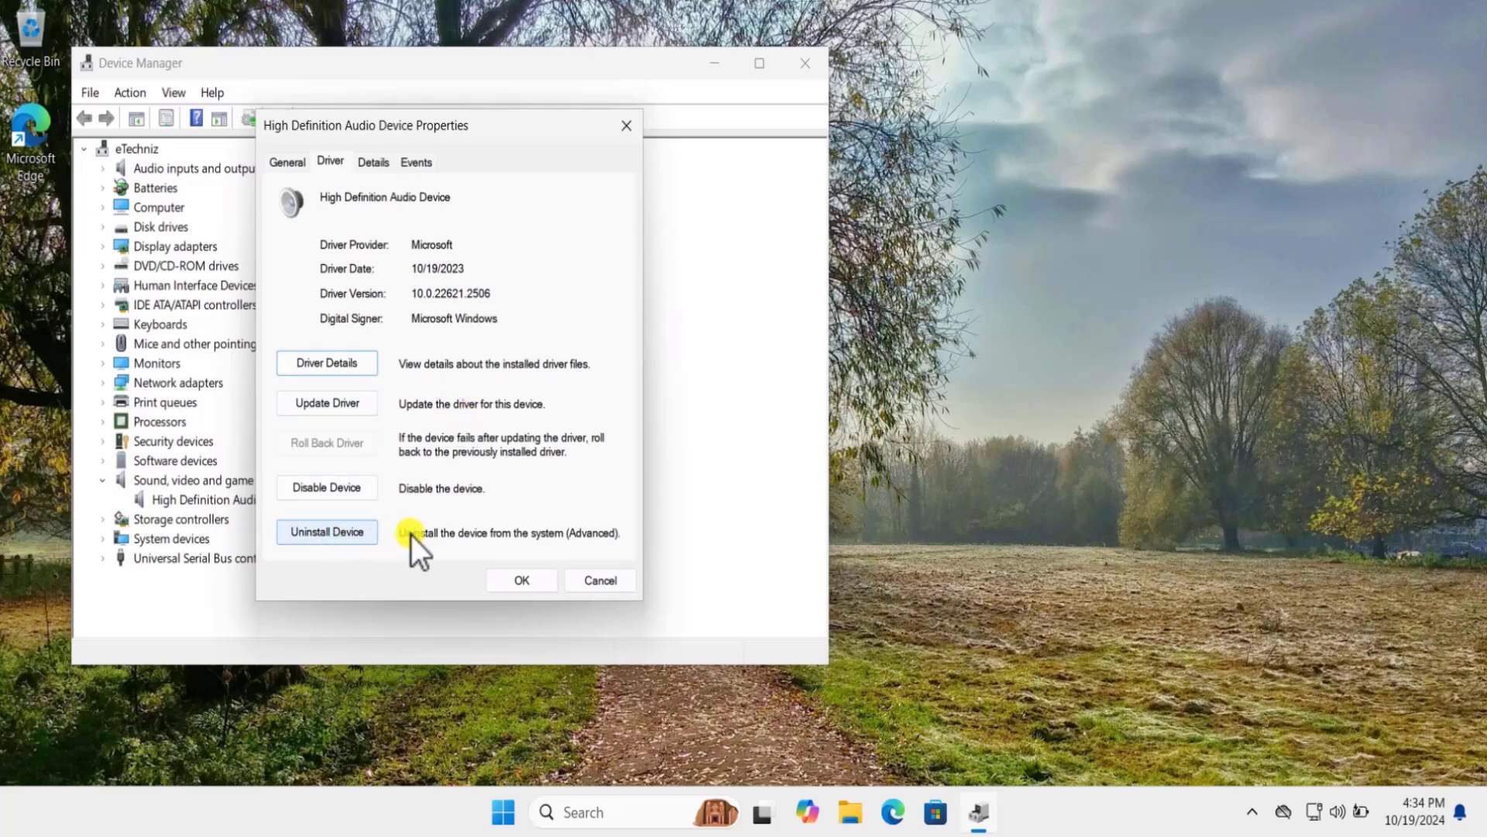
Step: Auto-search for a newer audio driver (best already installed), rescan hardware, and close Device Manager
left_click(350, 404)
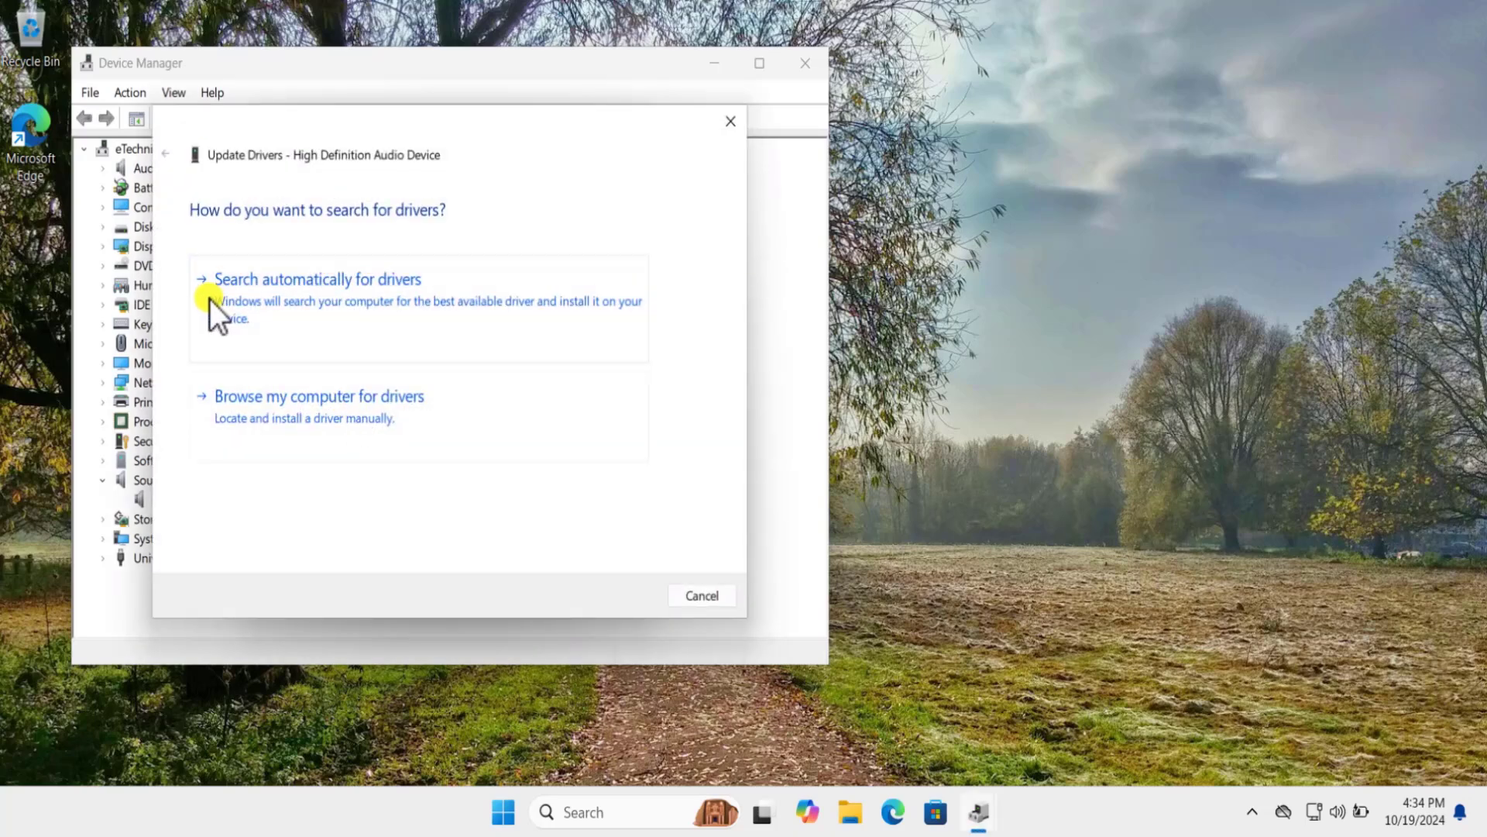
left_click(429, 284)
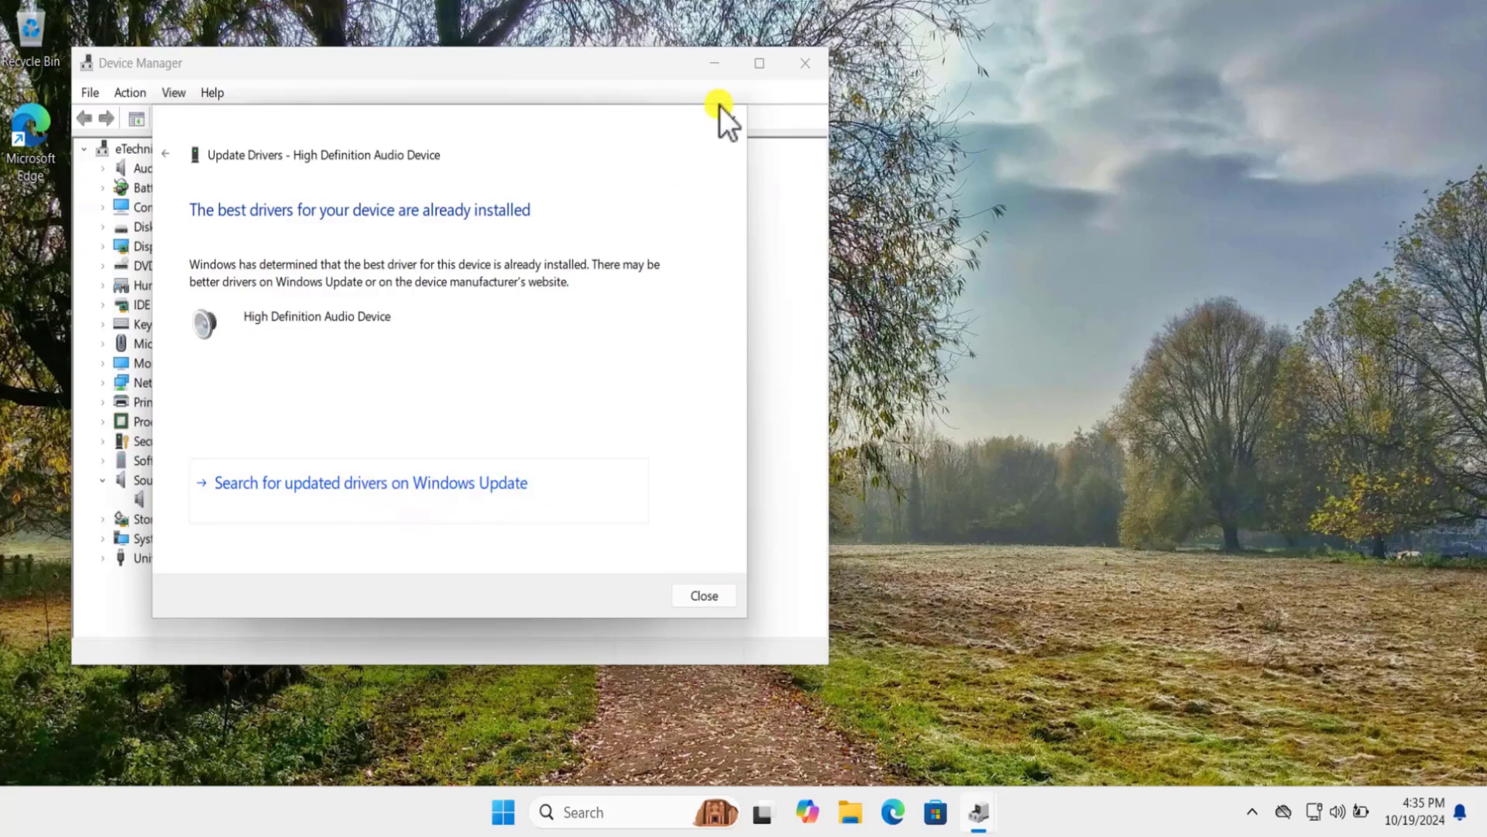
left_click(735, 124)
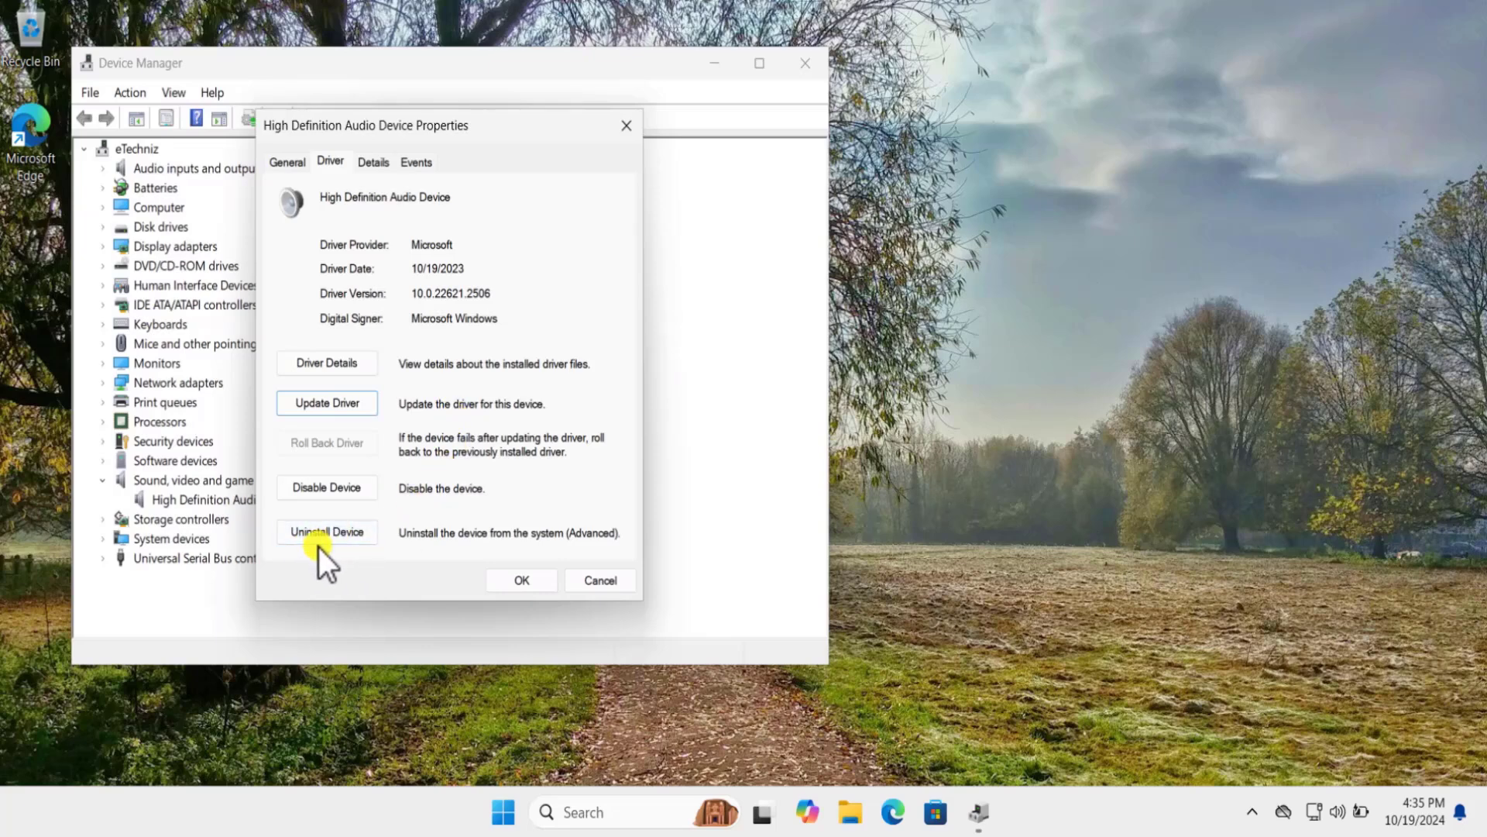
left_click(526, 581)
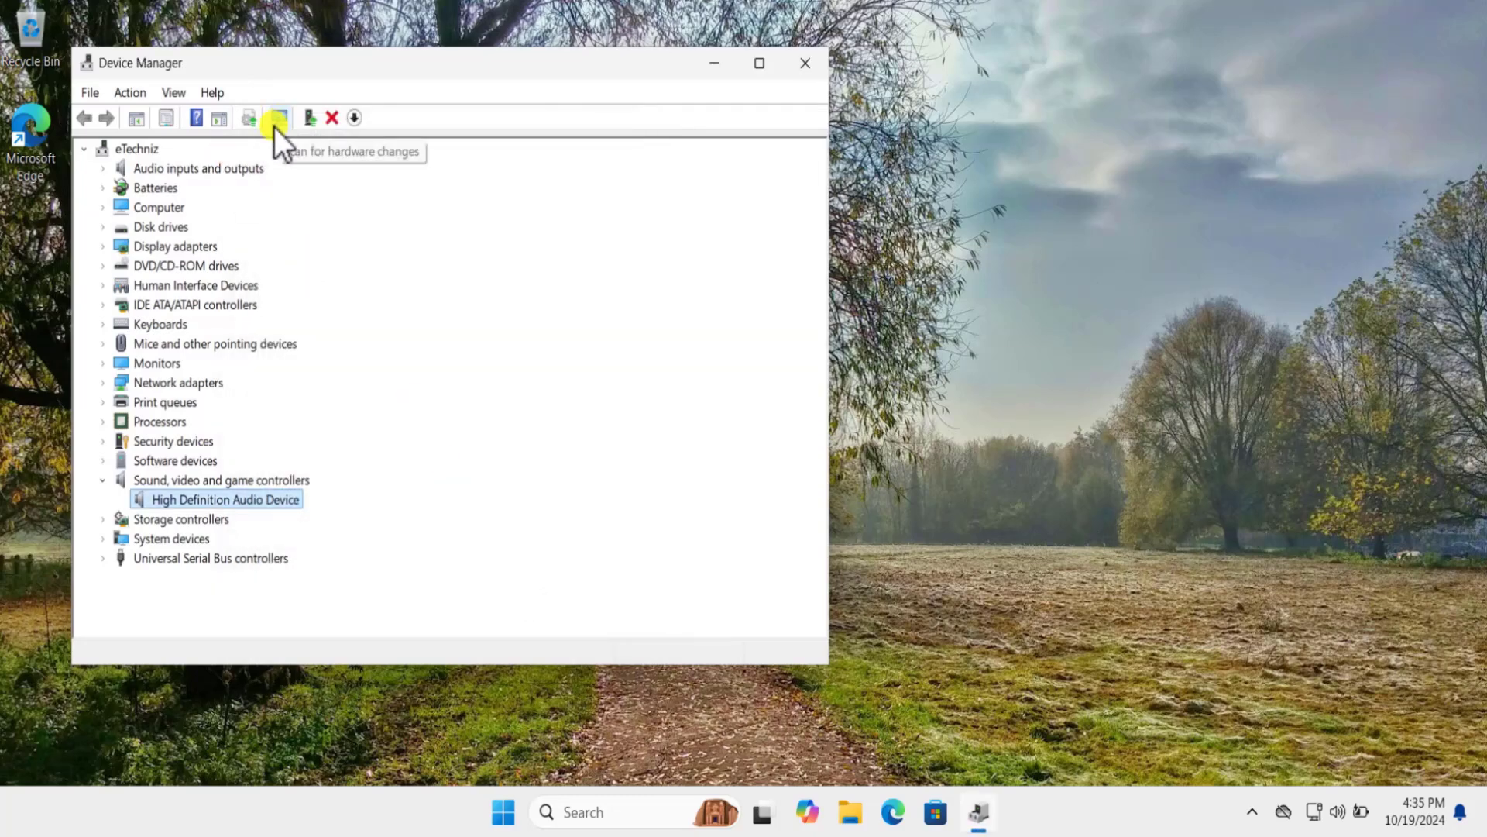
left_click(280, 118)
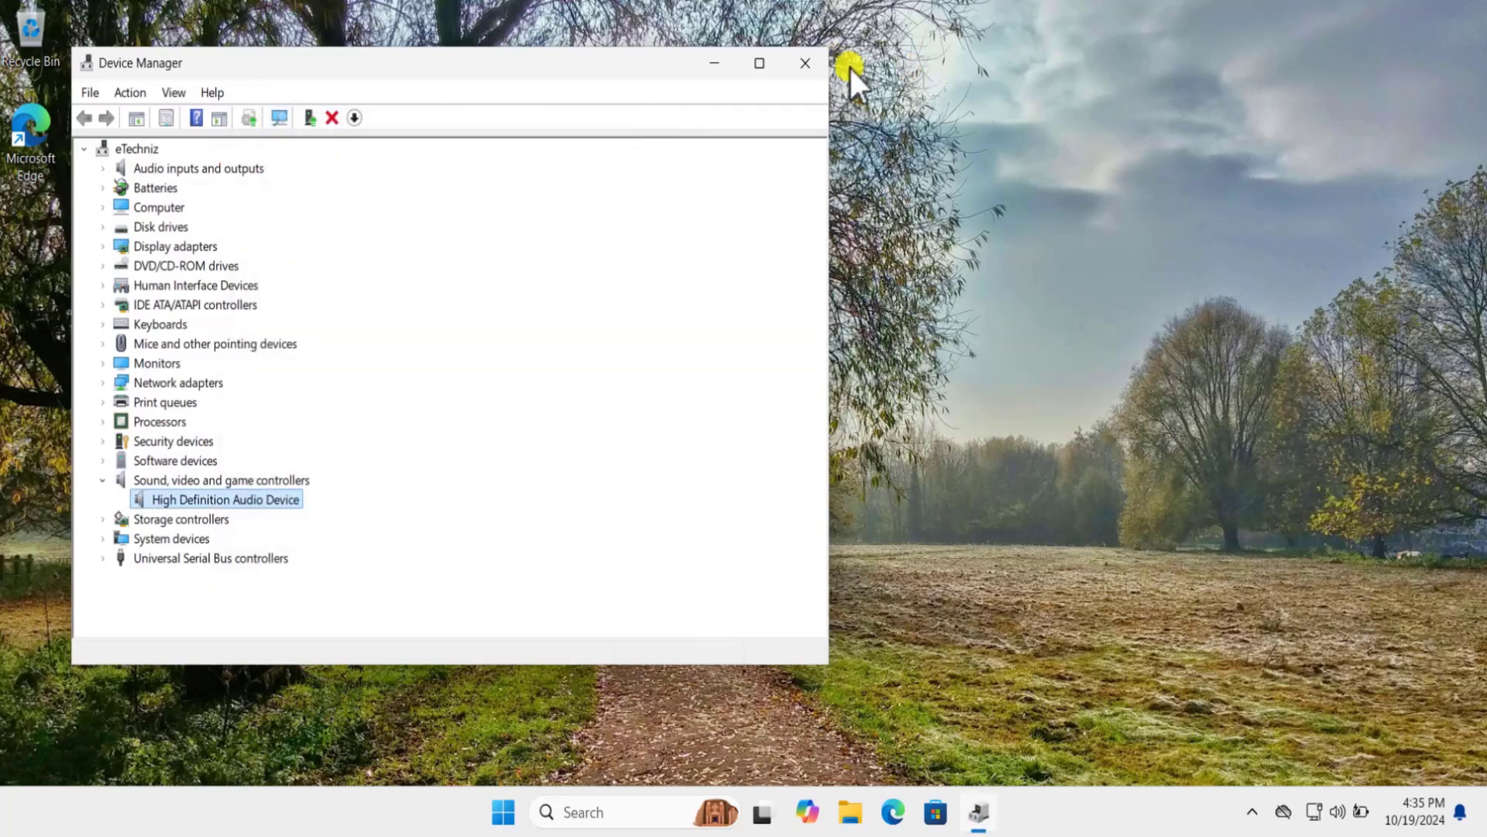
left_click(797, 62)
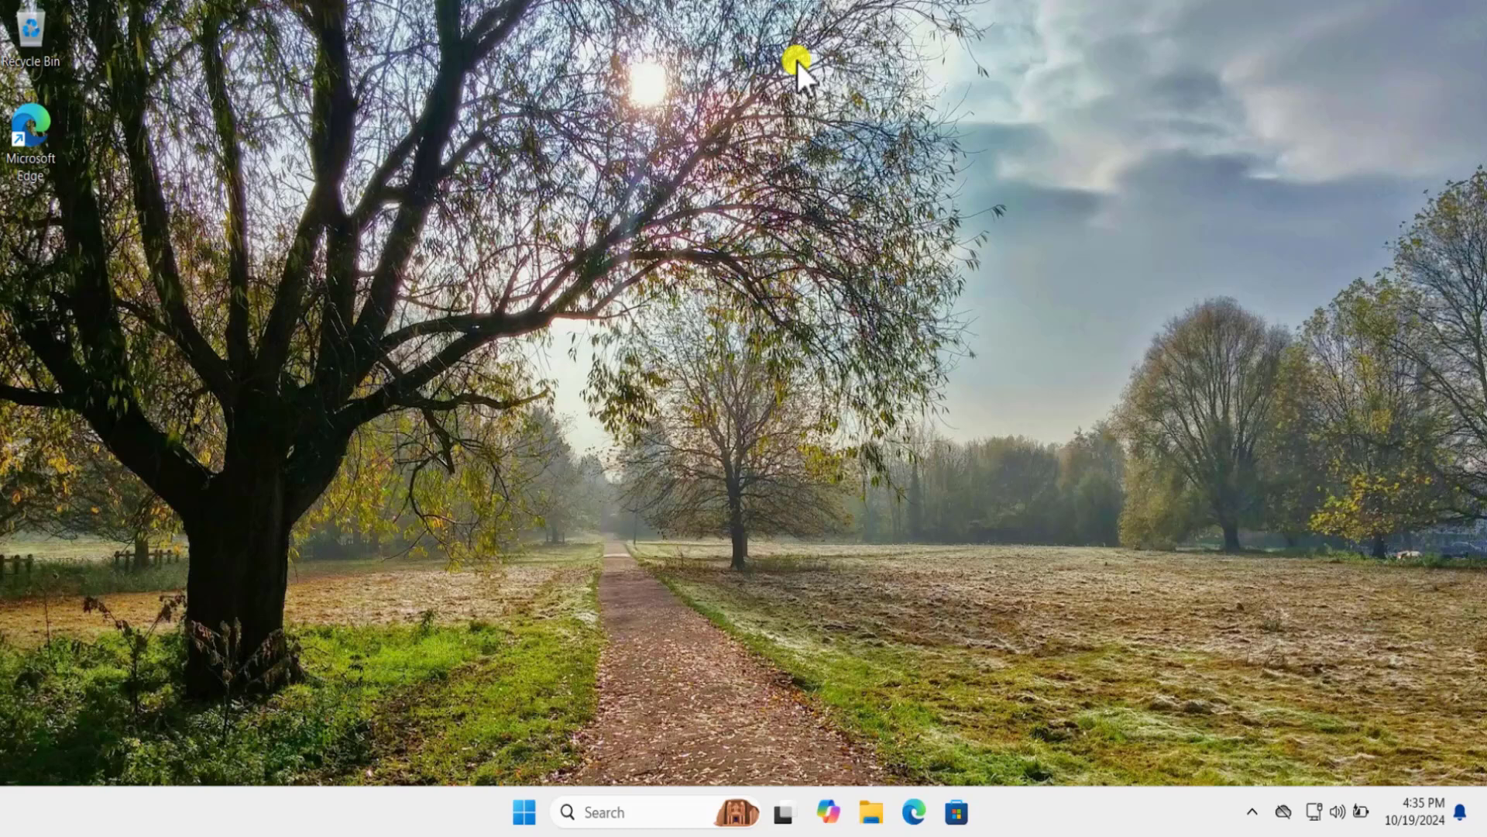